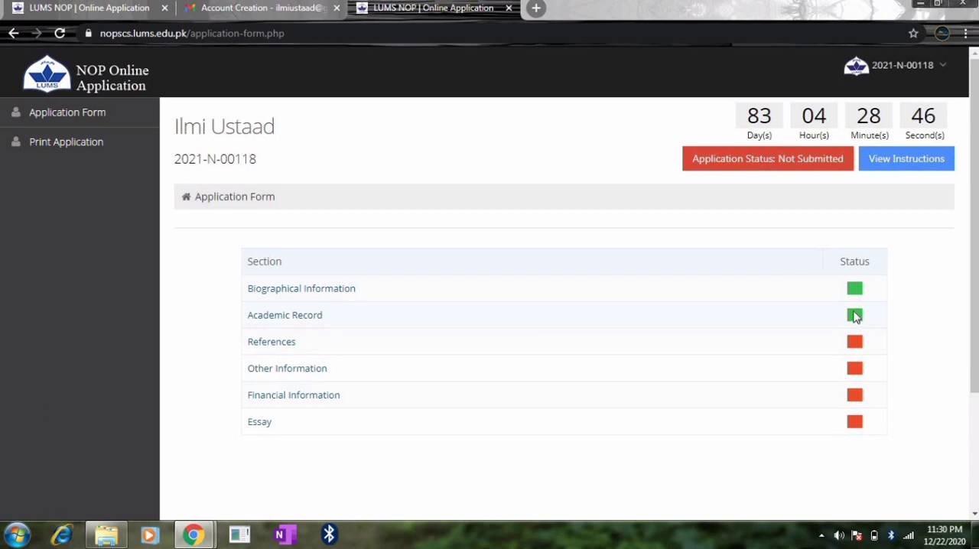
- Open the References section and enter the referee's name, the school Sir Syed Campus, Jinnah Education System, and the referee's email address
click(275, 348)
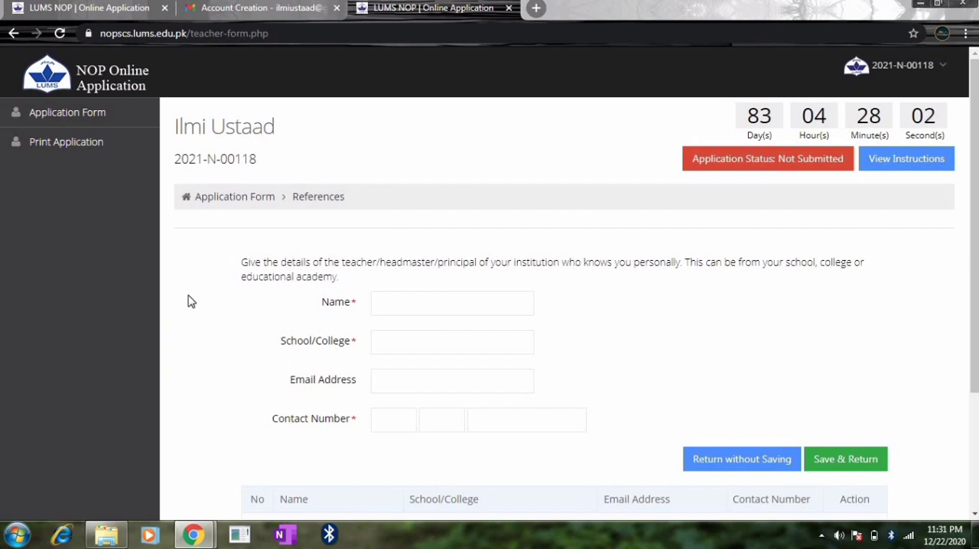
click(384, 302)
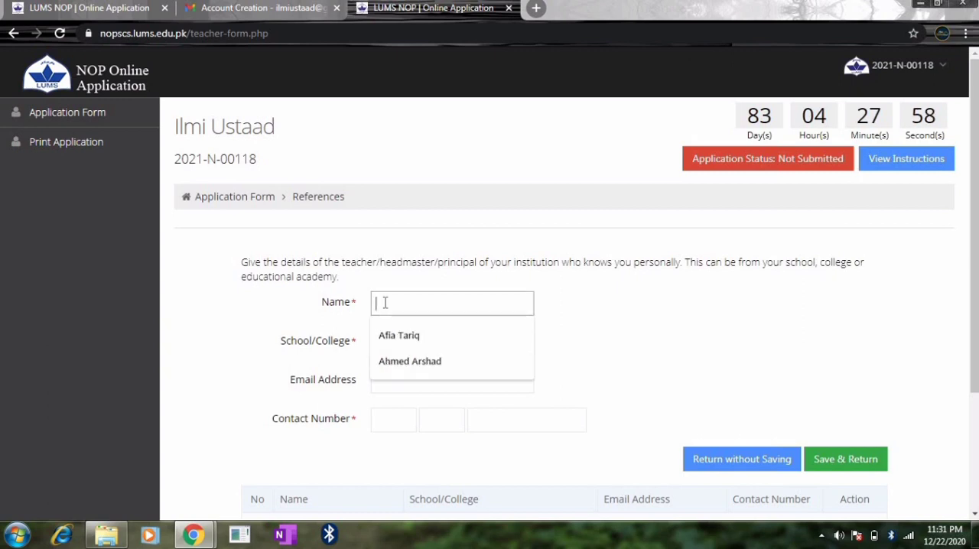
click(428, 361)
click(428, 332)
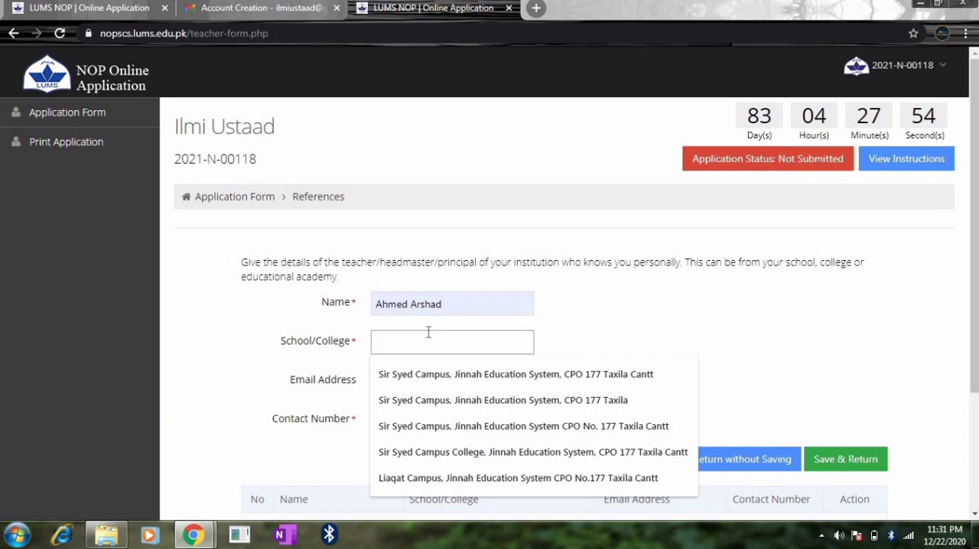
click(451, 372)
click(432, 380)
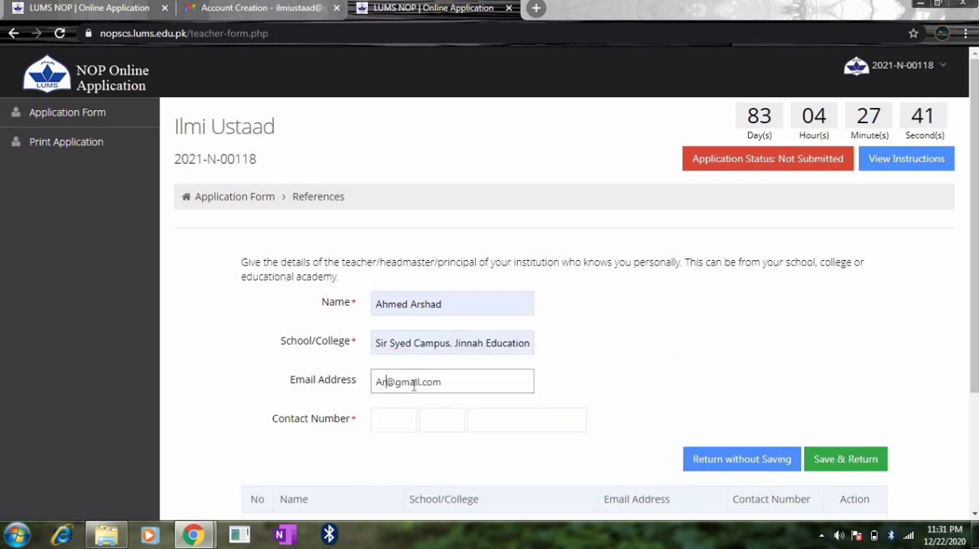
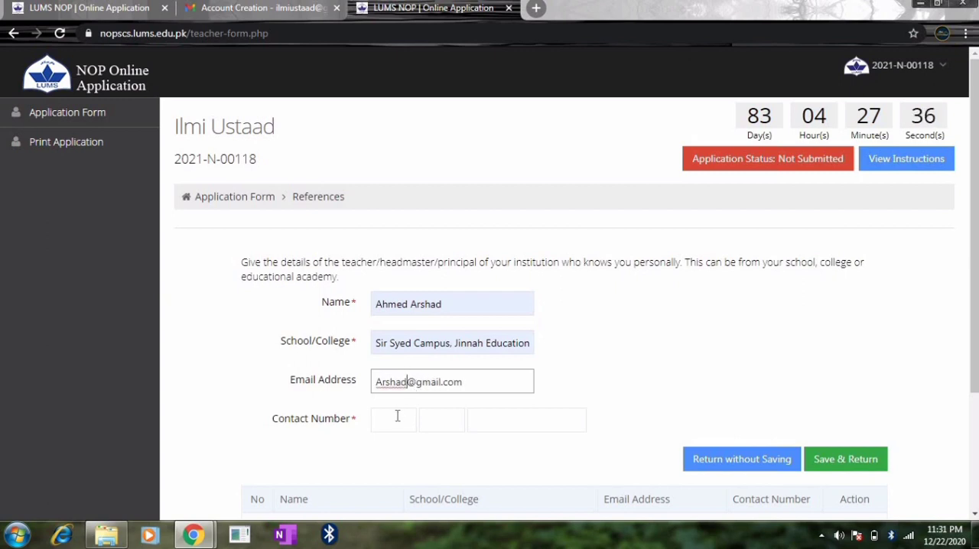
- Fill in the referee's contact number with country code +92 and save the reference
click(397, 416)
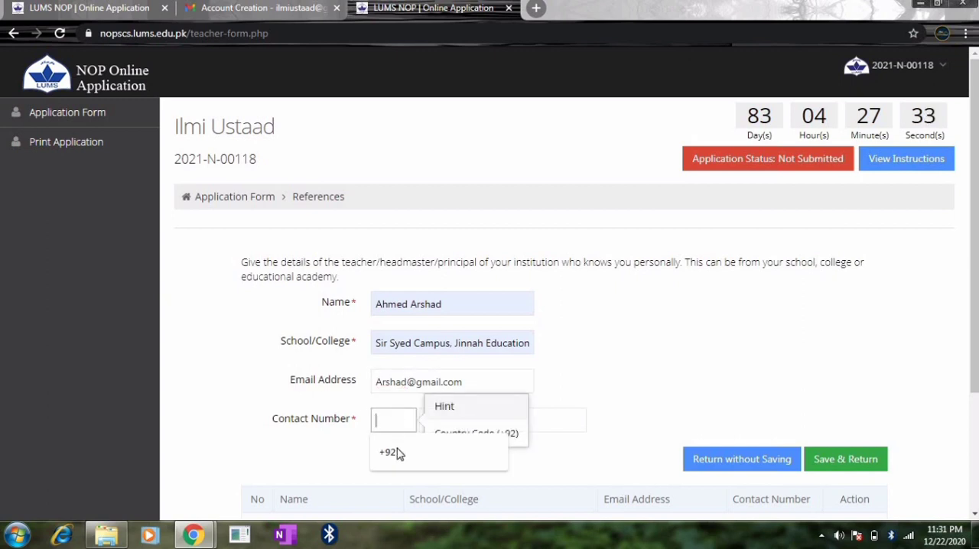
click(387, 452)
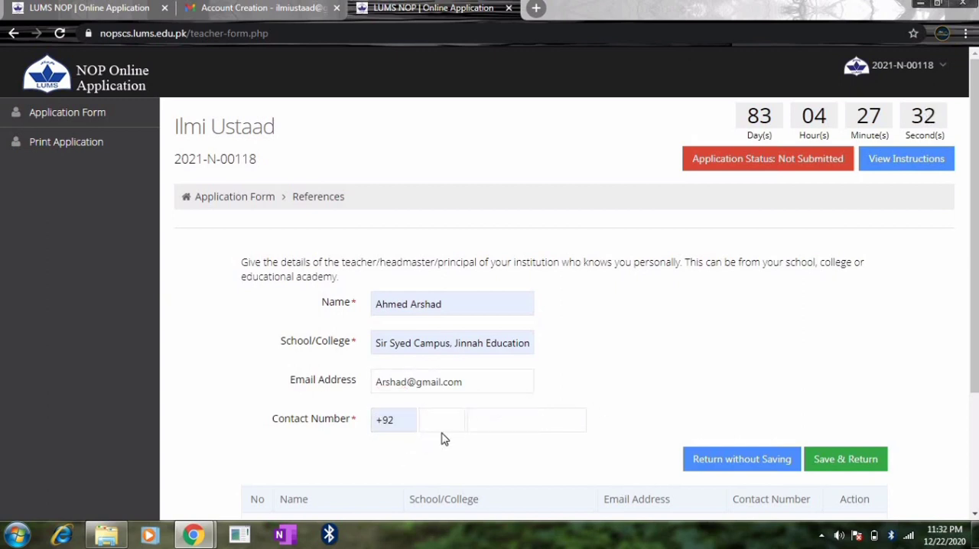
click(441, 422)
click(444, 452)
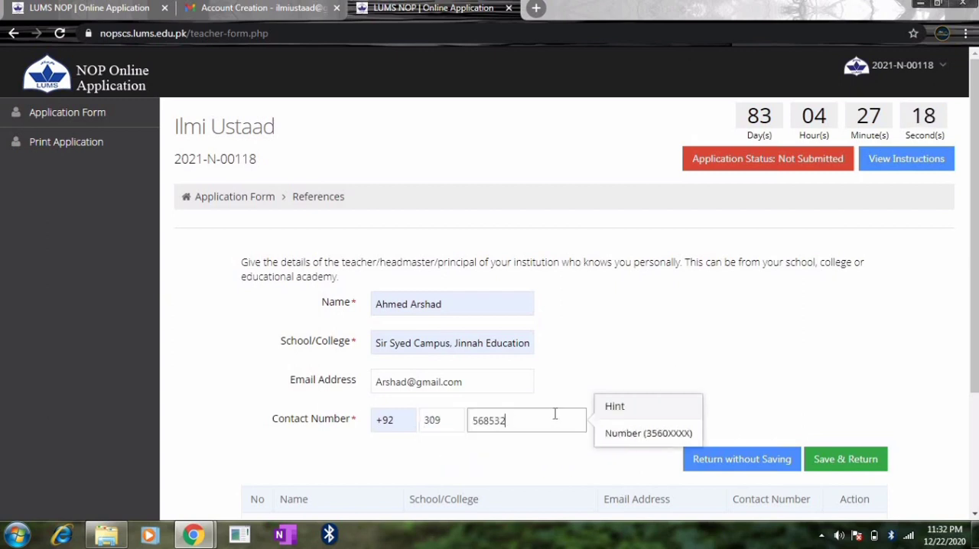
text(22)
click(840, 355)
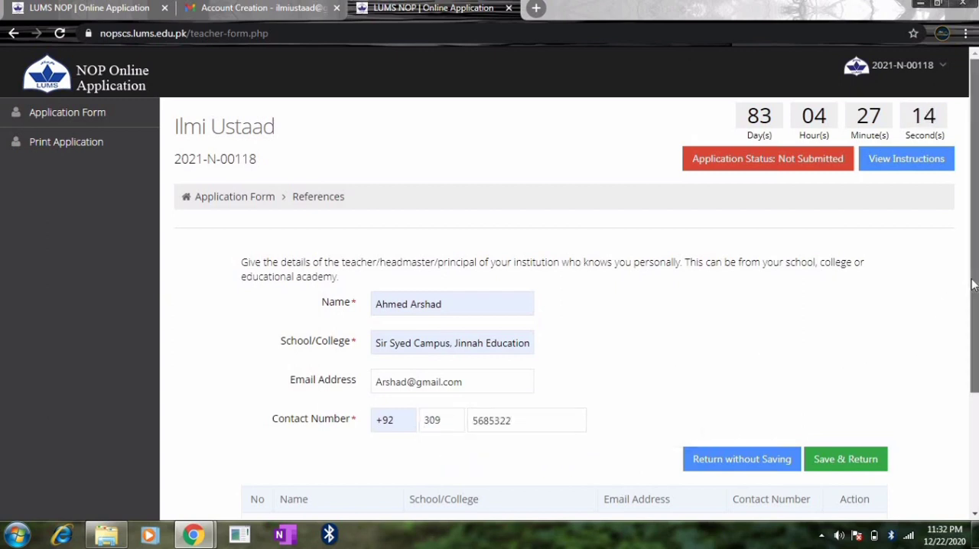
drag(969, 285, 974, 371)
scroll(974, 371, up, 1)
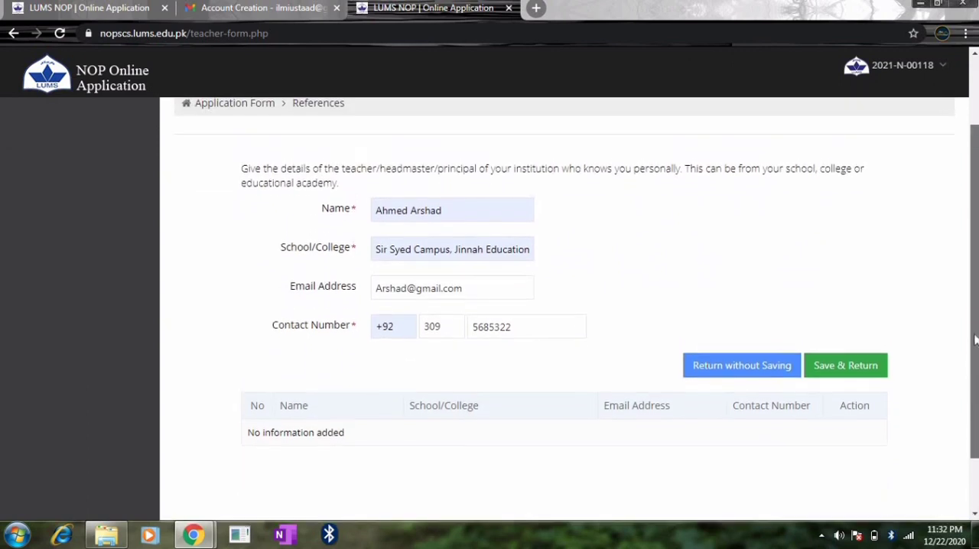
click(839, 391)
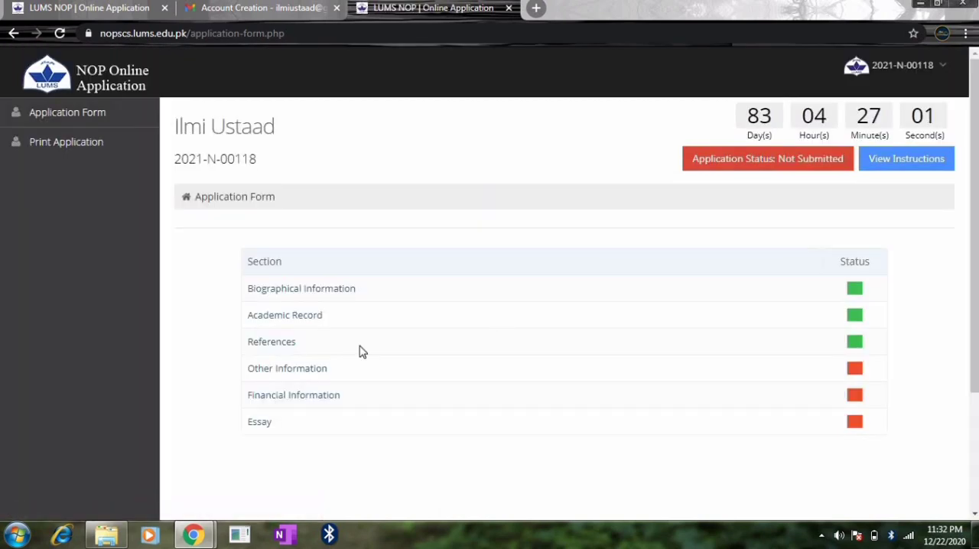
- Reopen the References section to review the saved referee entry, and return to the section list without saving
click(279, 346)
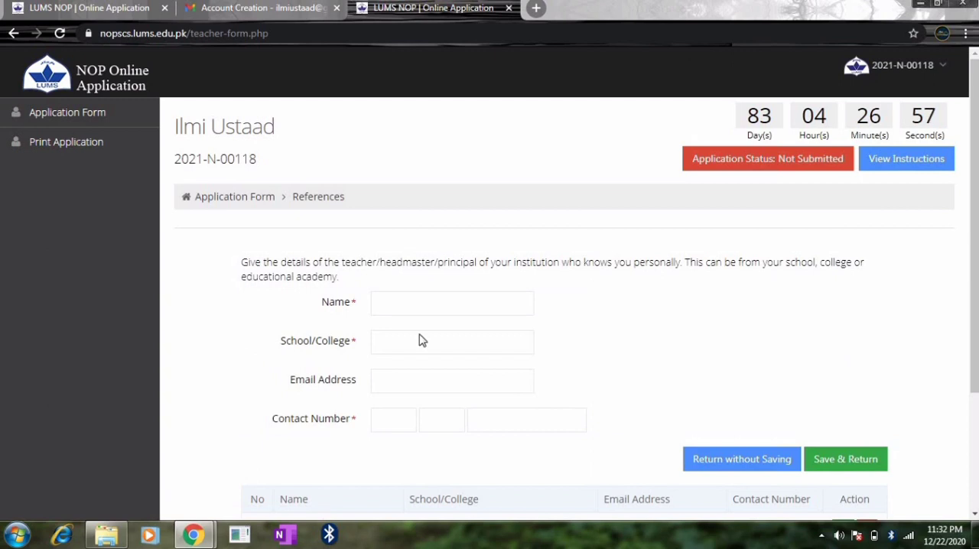
drag(974, 284, 973, 385)
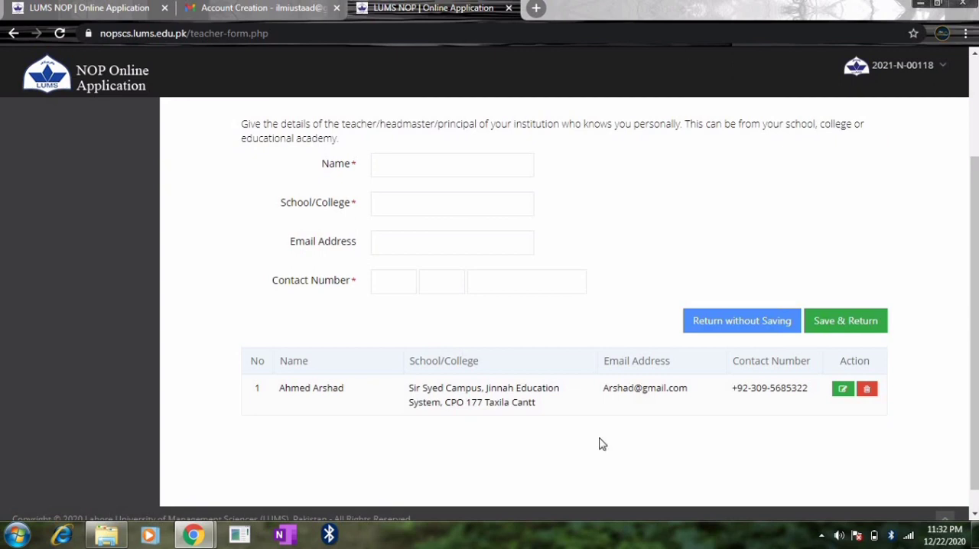
scroll(974, 302, up, 2)
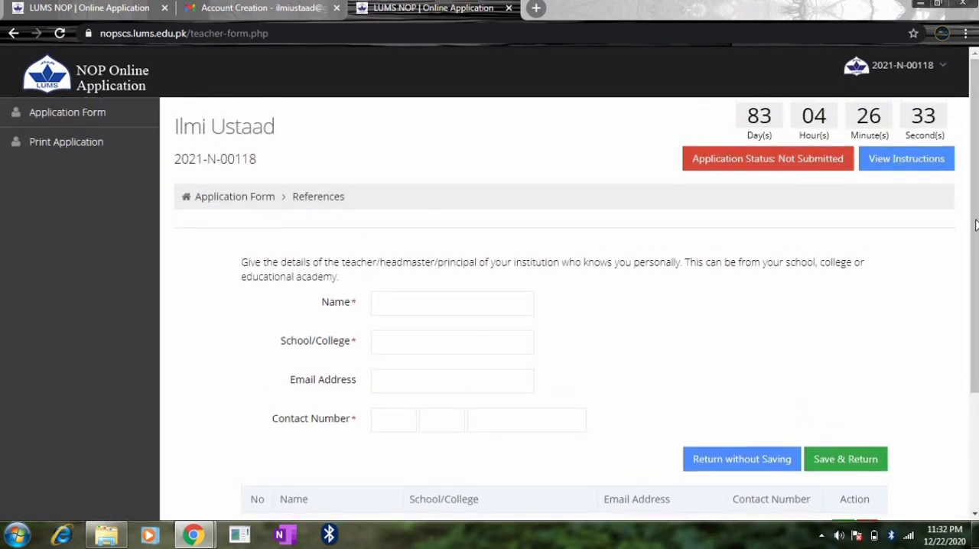
scroll(789, 288, down, 2)
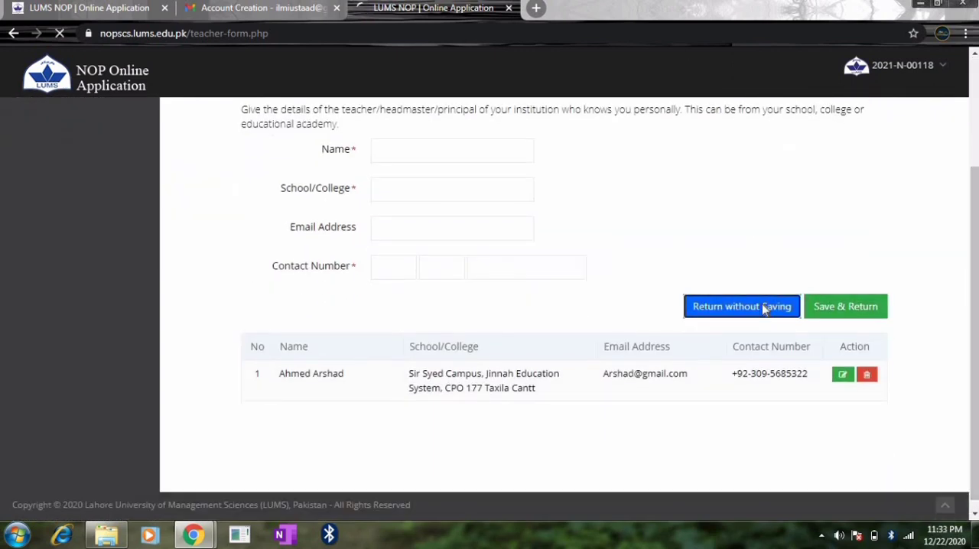
click(764, 309)
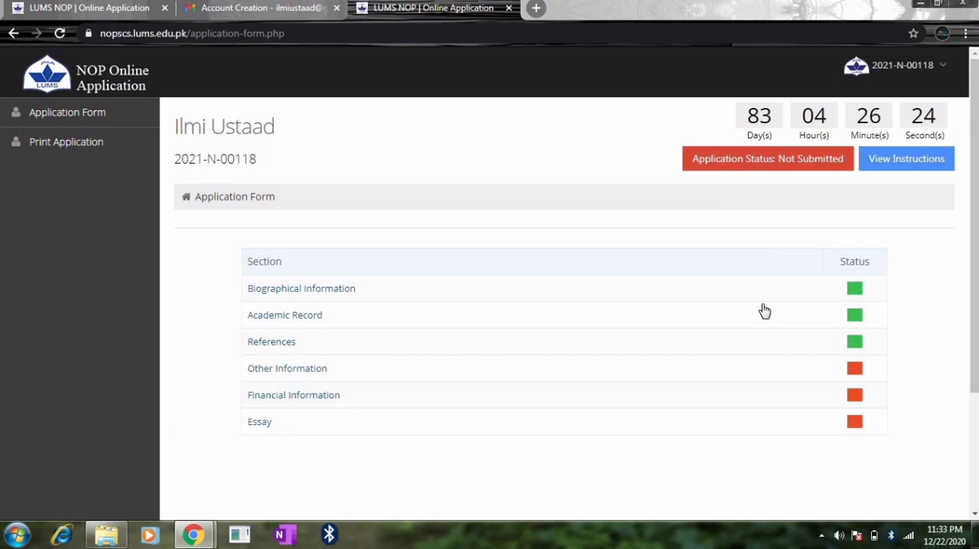
- In Other Information, mark Social Media and Friends/Relatives as how the National Outreach Programme became known, and save the section
click(295, 378)
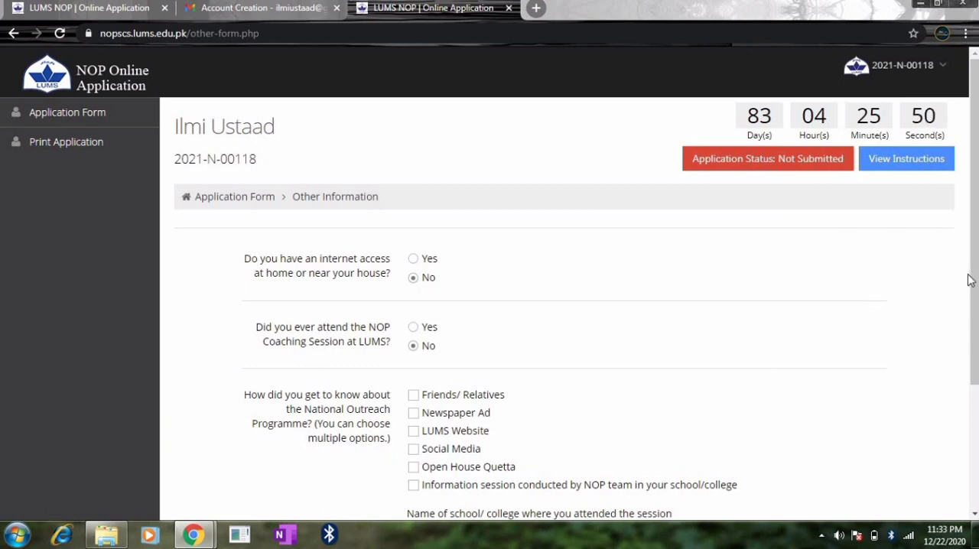
drag(972, 281, 977, 343)
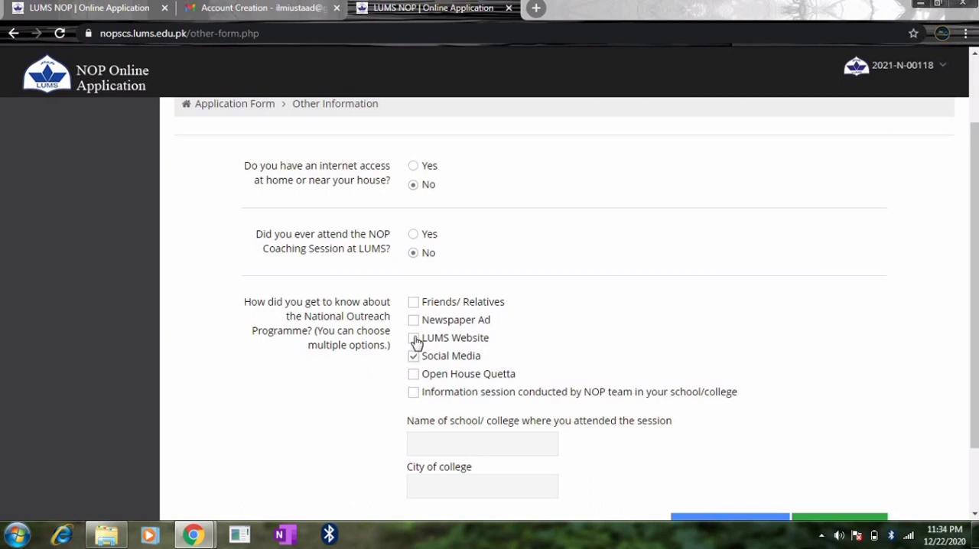
click(413, 355)
click(414, 303)
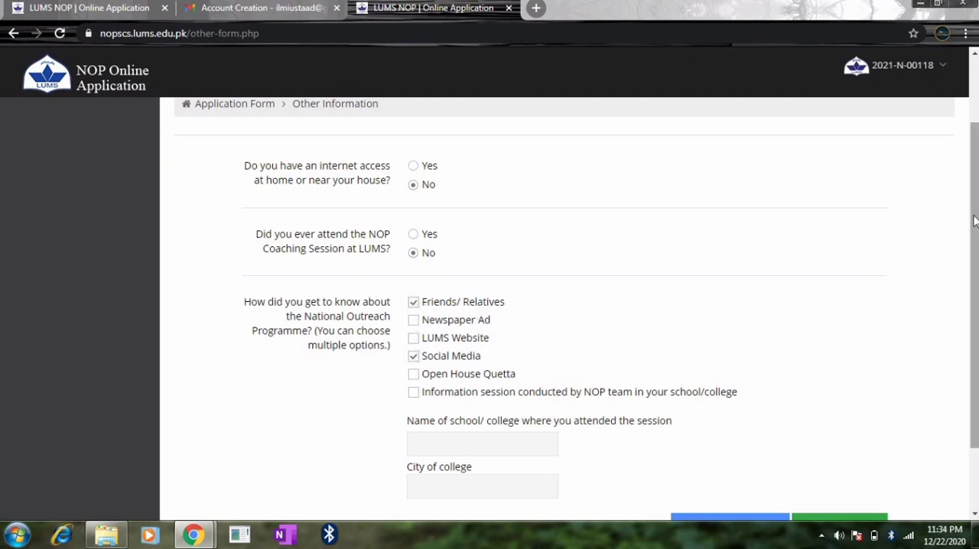
scroll(977, 297, down, 1)
scroll(976, 297, down, 1)
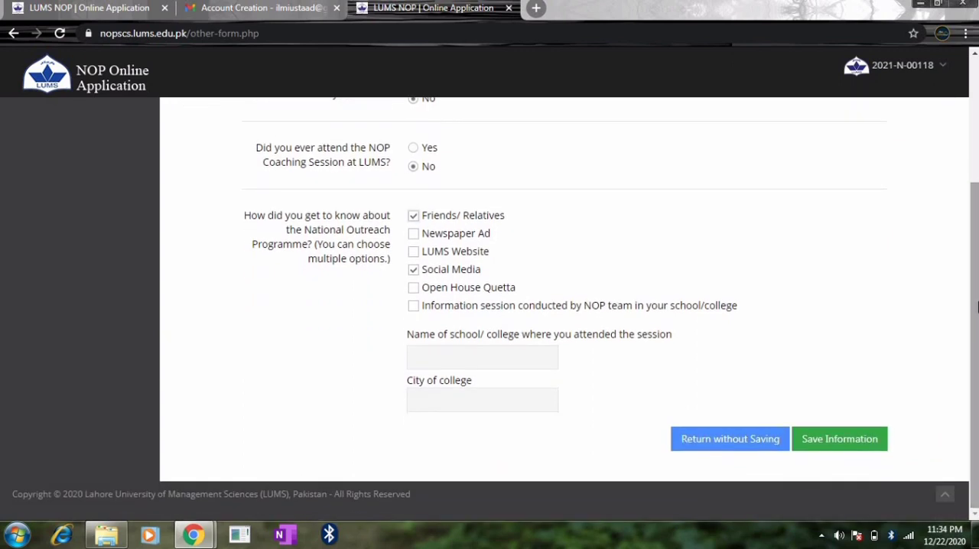
click(841, 442)
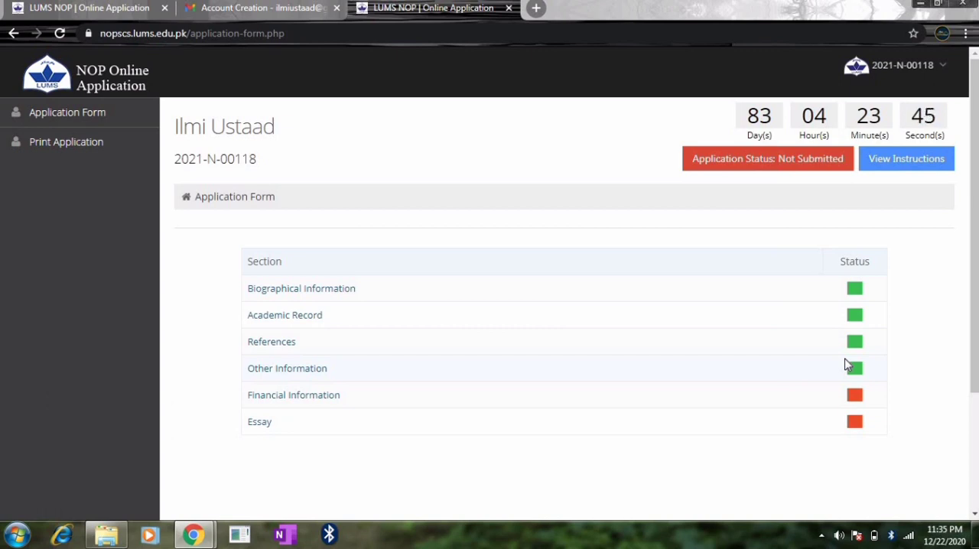
- Open the Financial Information section and set the number of siblings to 2 and family assets to 1
click(317, 399)
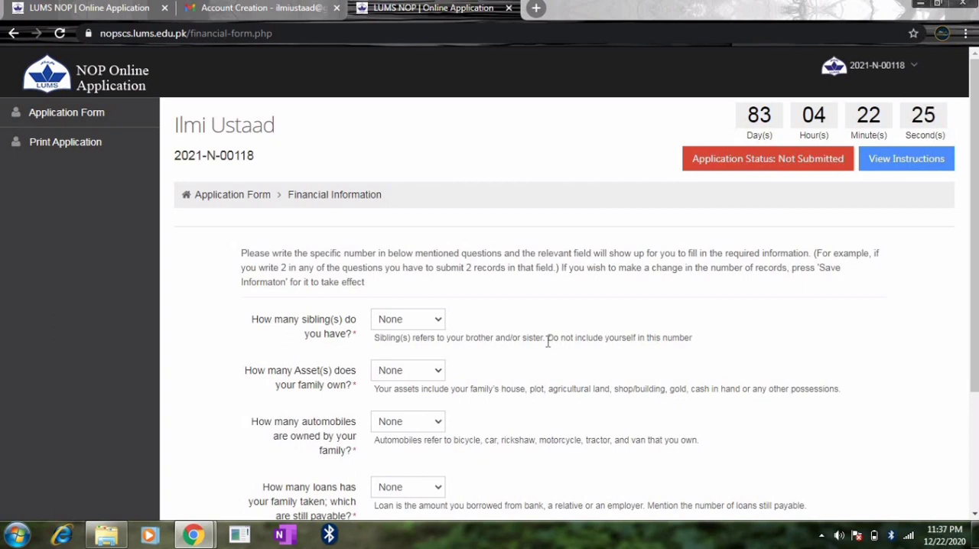
click(432, 319)
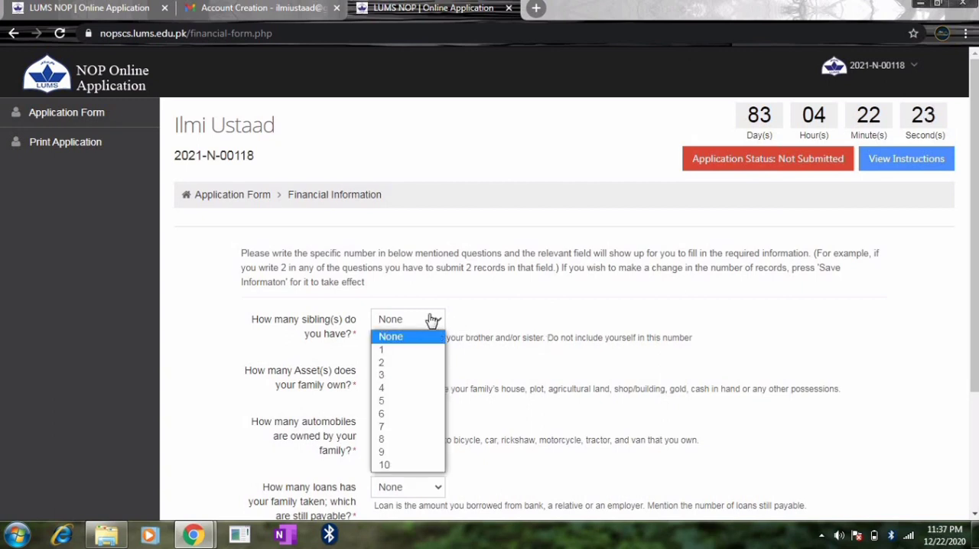
click(405, 362)
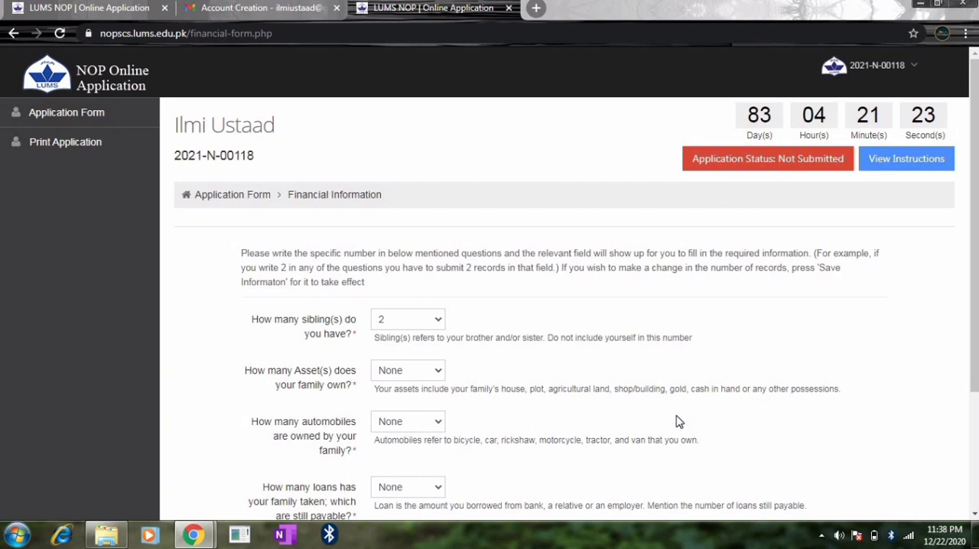
click(407, 372)
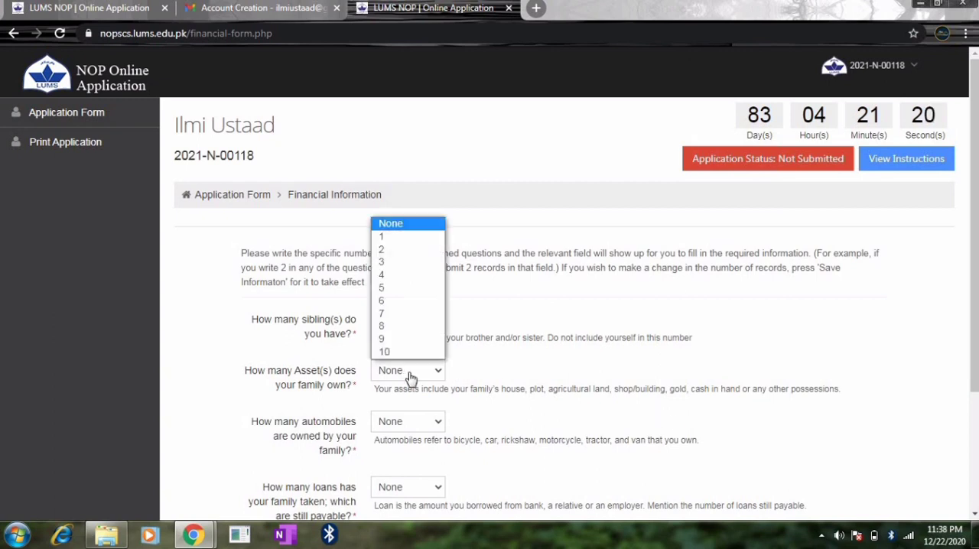
click(396, 274)
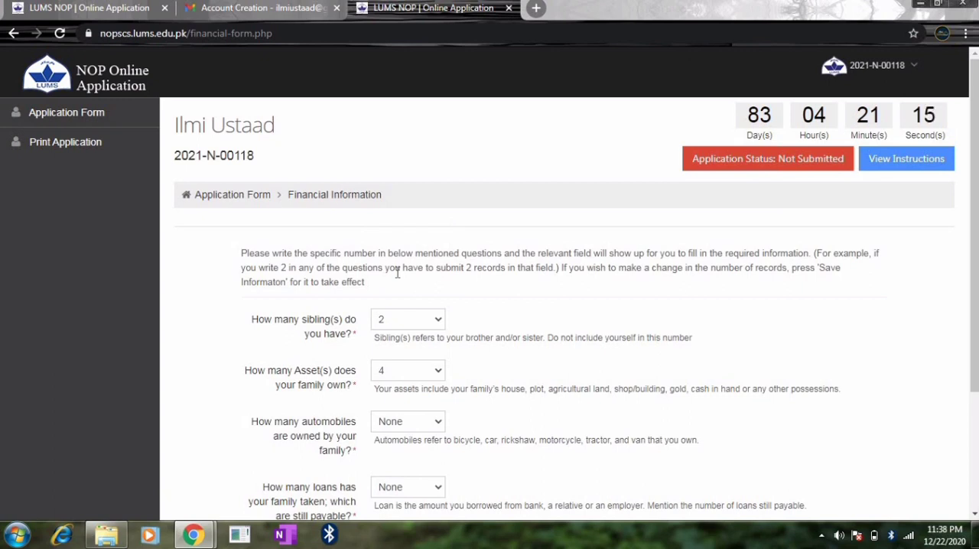
click(420, 377)
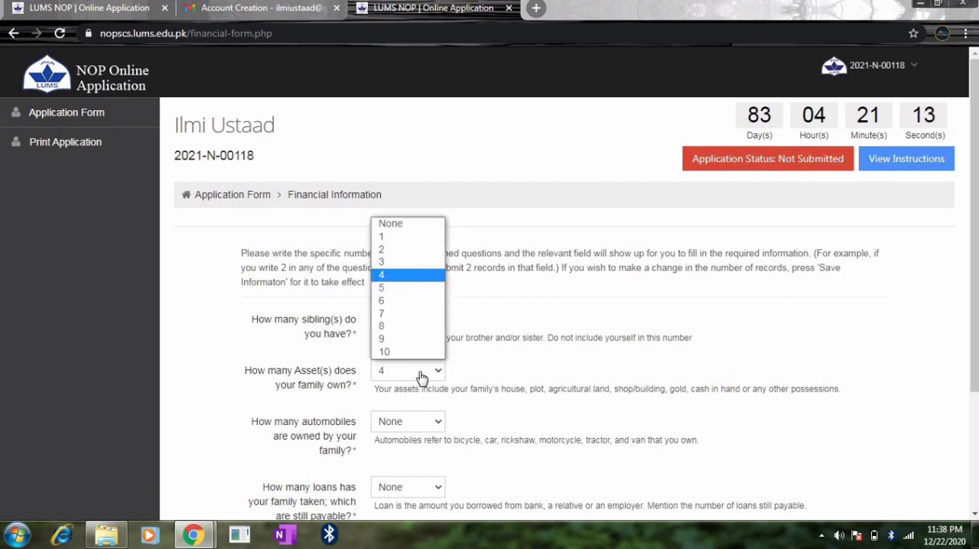
click(410, 237)
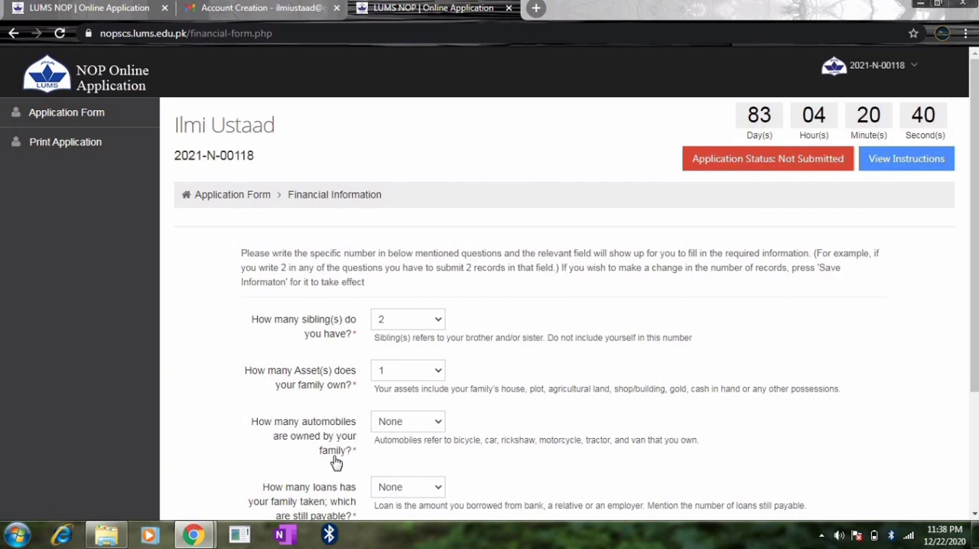
- Set the family's automobiles to 1 and its still payable loans to 1, and save the financial record counts
click(420, 429)
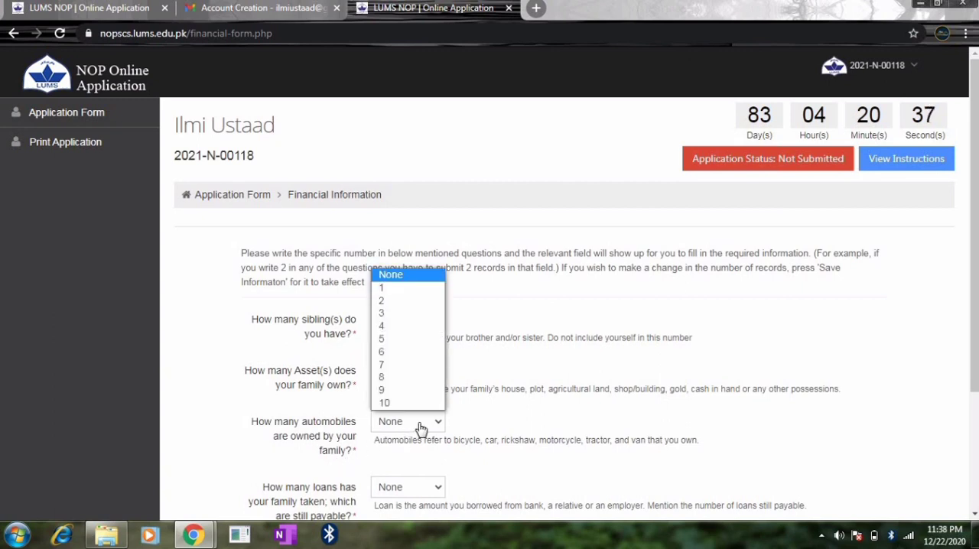
click(402, 289)
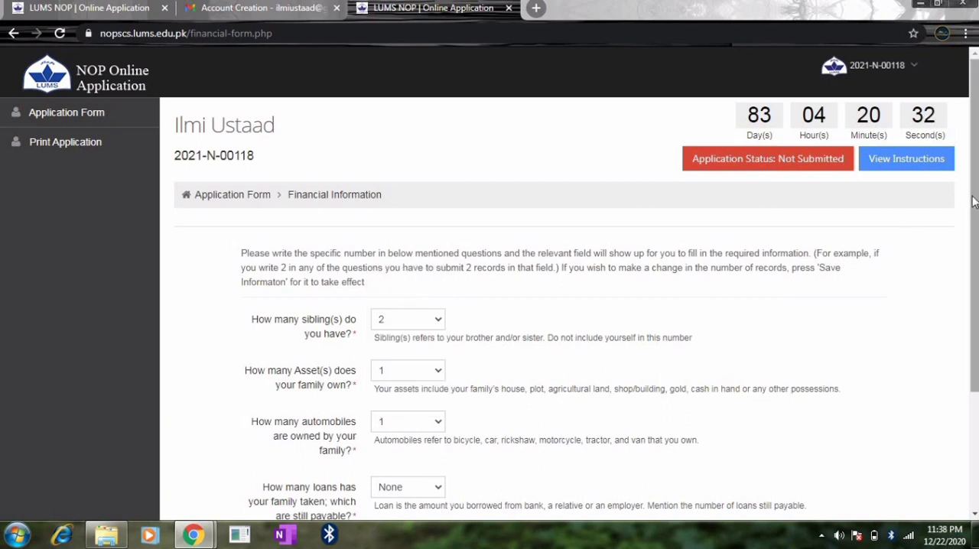
scroll(489, 305, down, 2)
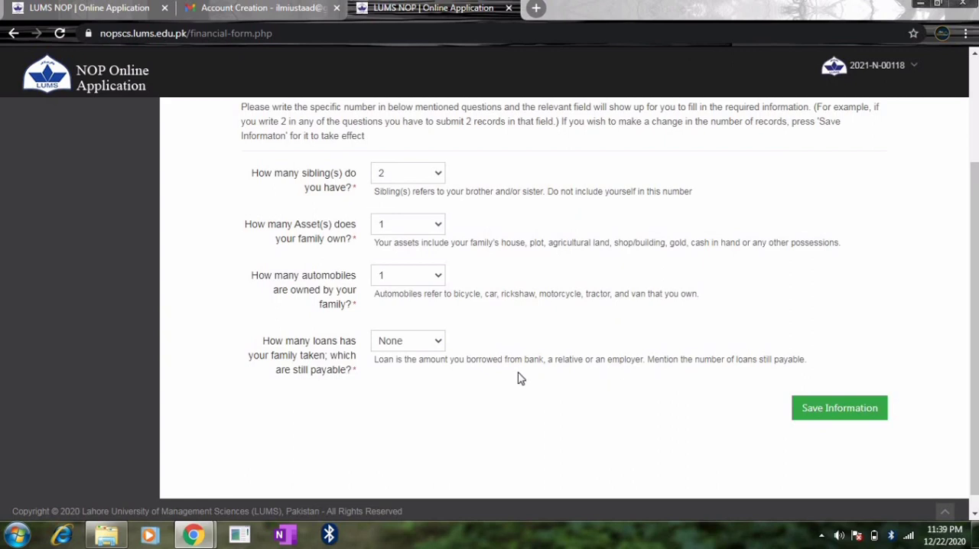
click(432, 343)
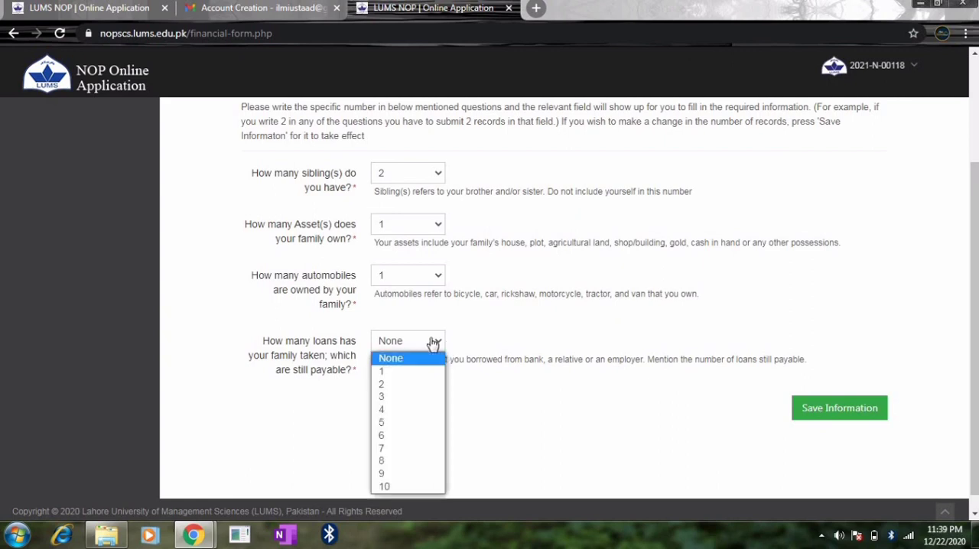
click(391, 372)
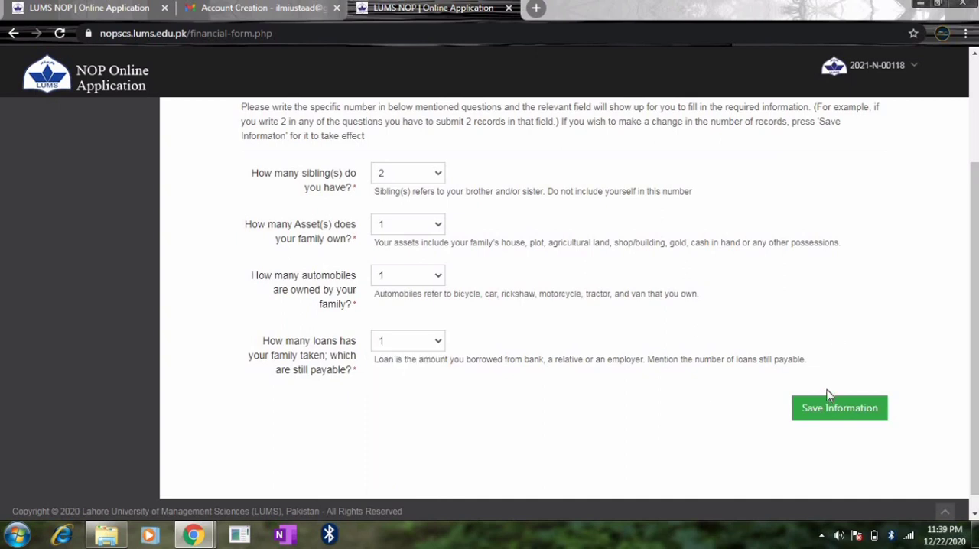
click(819, 415)
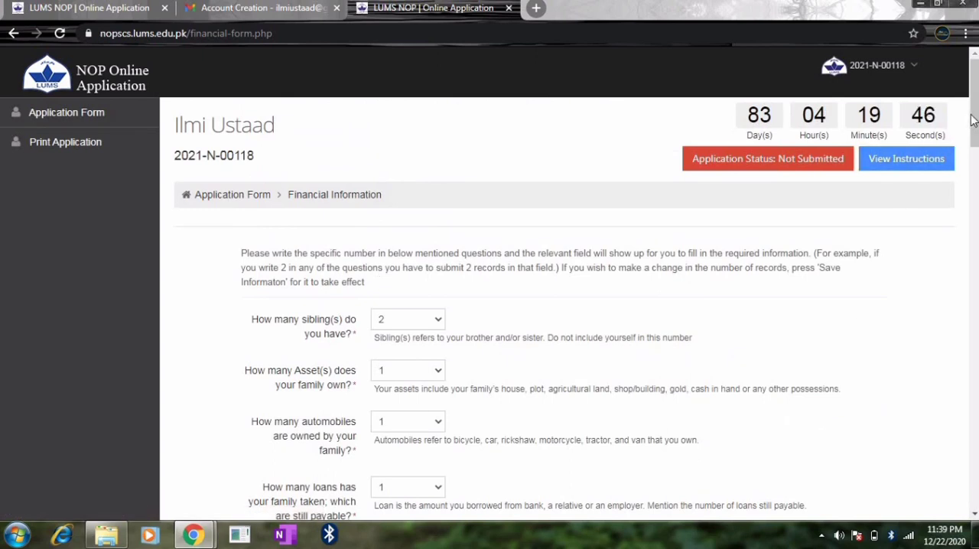
drag(973, 137, 973, 156)
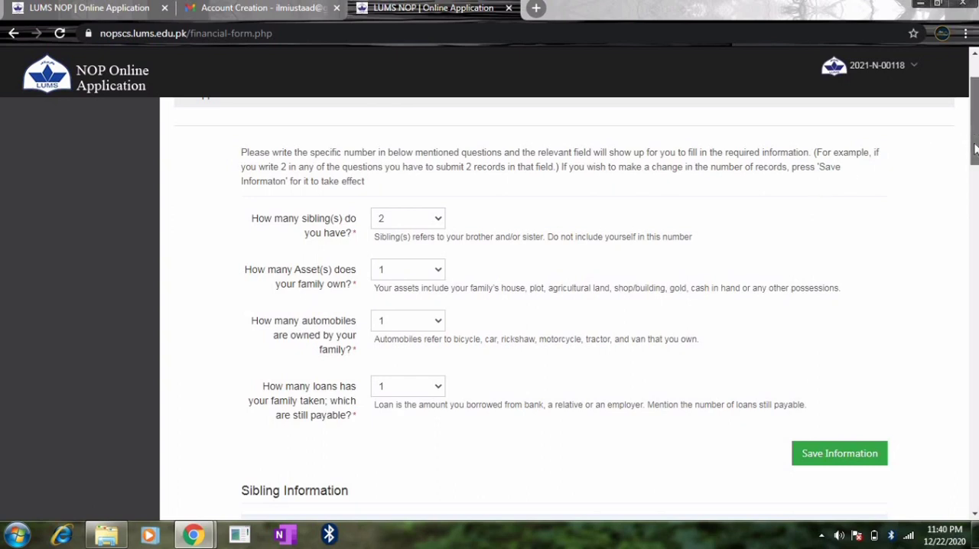
- Add a sibling record in the Financial Information section and enter the first sibling's name
scroll(973, 136, down, 3)
drag(974, 186, 973, 189)
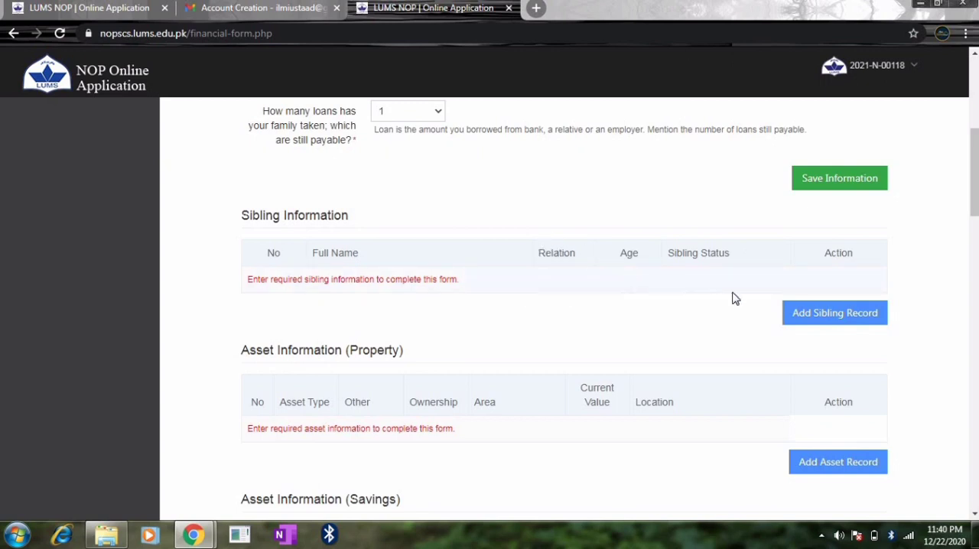
click(814, 316)
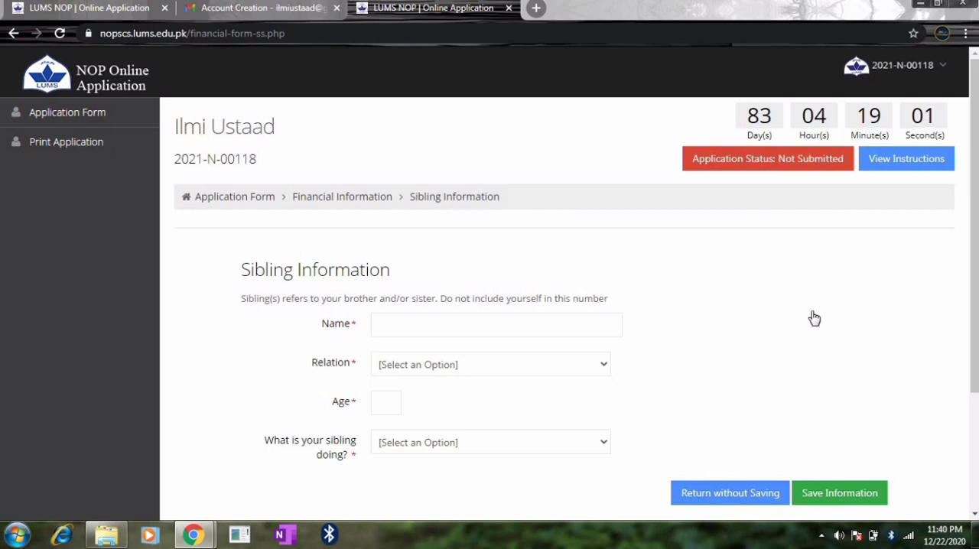
click(426, 323)
click(734, 341)
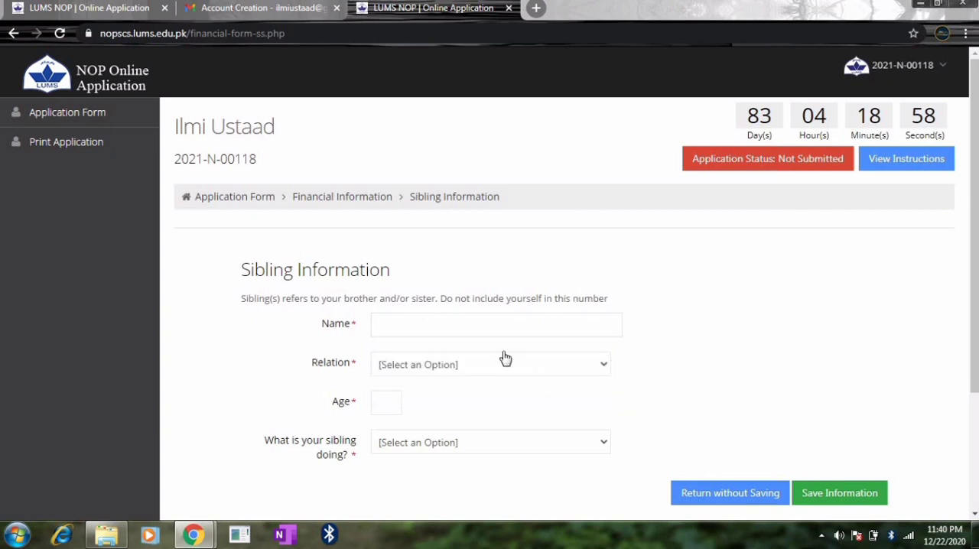
click(500, 326)
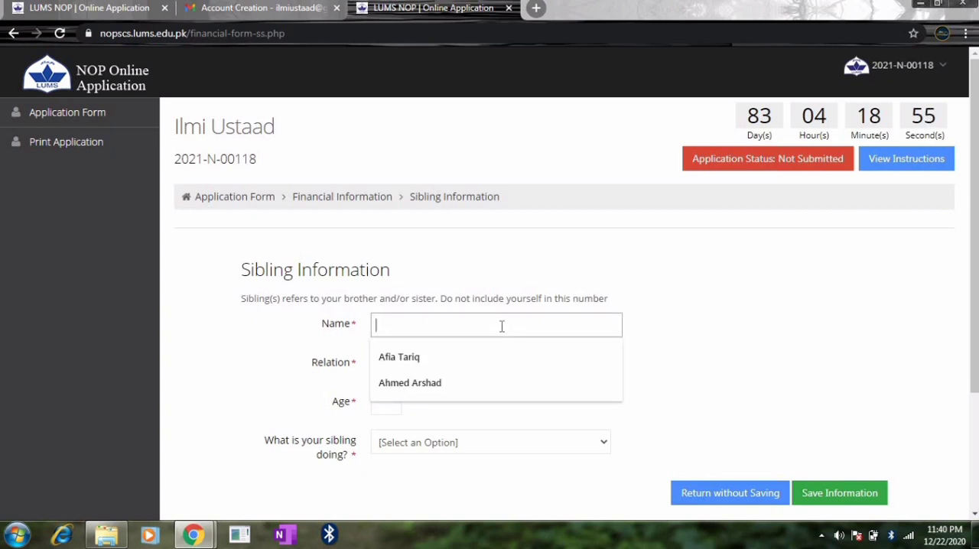
text(Rafay)
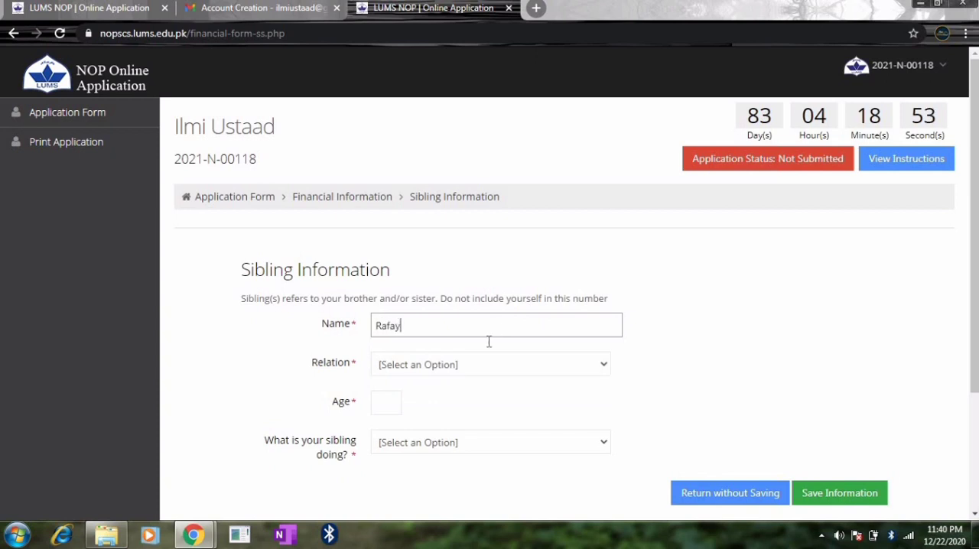
- Set the first sibling's relation to Brother and the age to 11
click(459, 370)
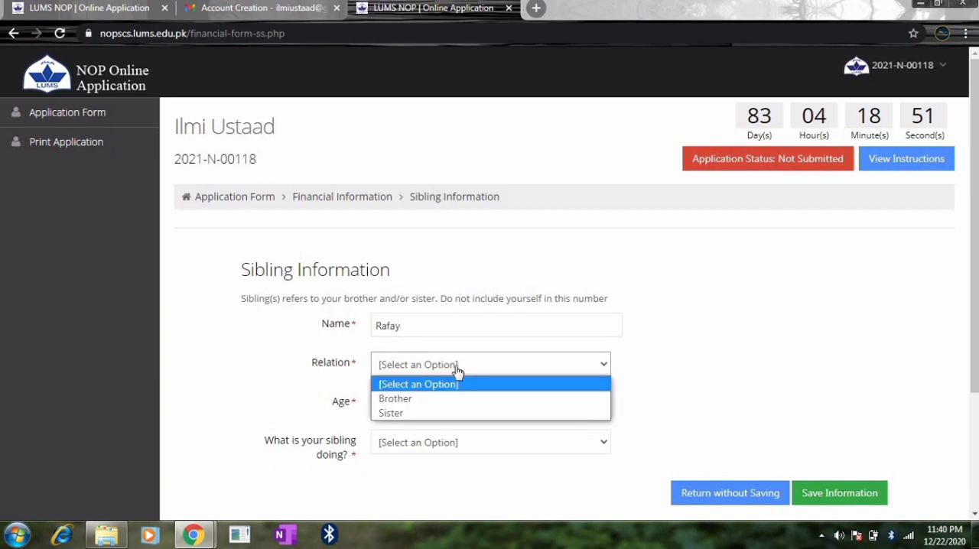
click(411, 413)
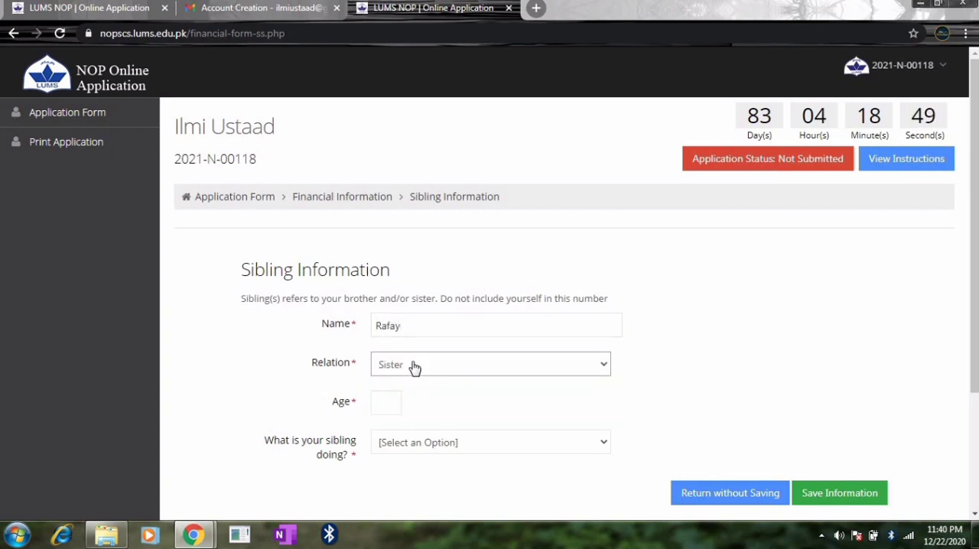
click(413, 365)
click(398, 399)
click(399, 401)
text(11)
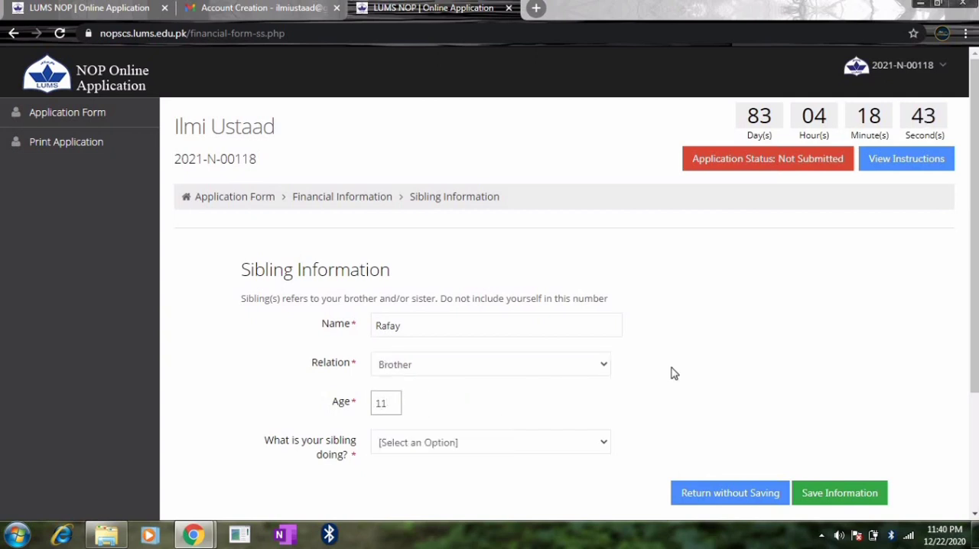
- Mark the sibling as Studying and fill in the school name with the saved Liaqat Campus, Jinnah Education System entry
click(509, 443)
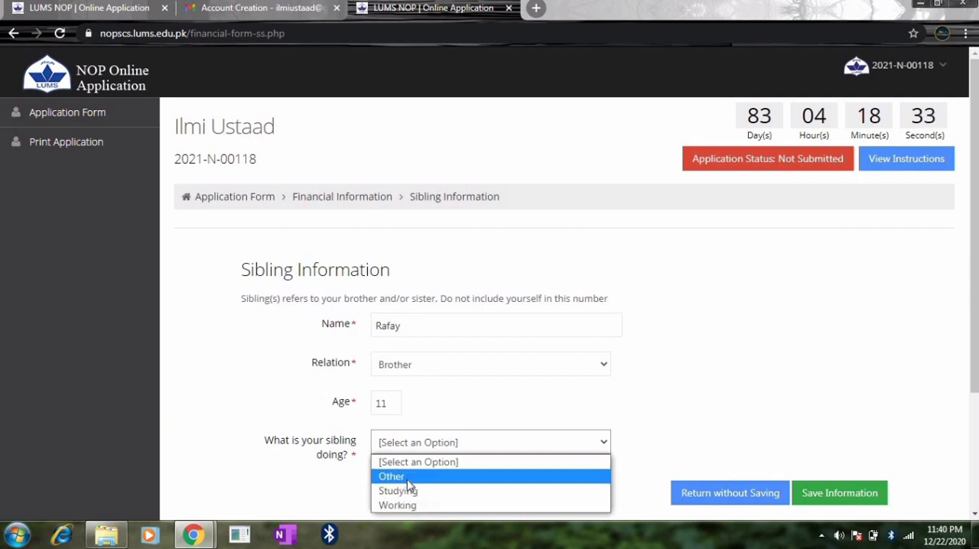
click(791, 329)
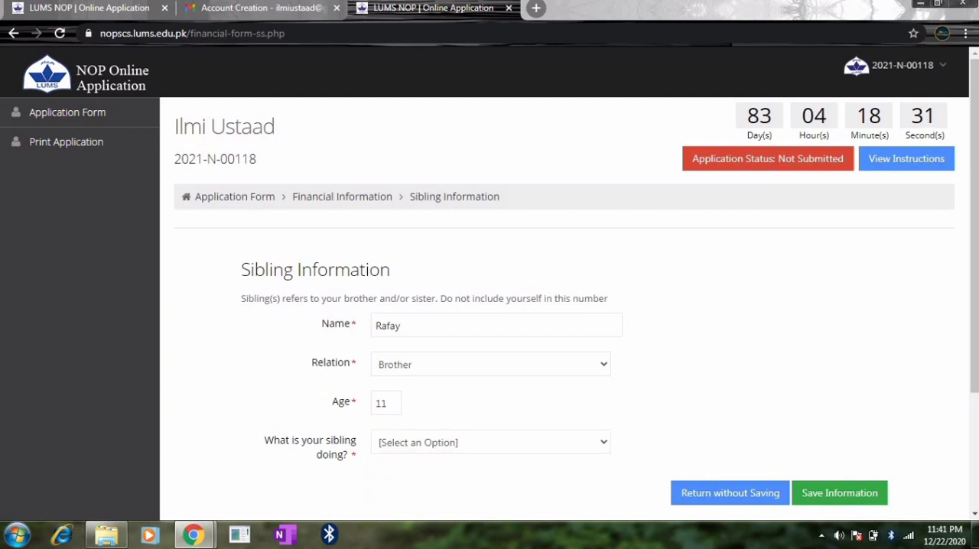
drag(974, 212, 974, 286)
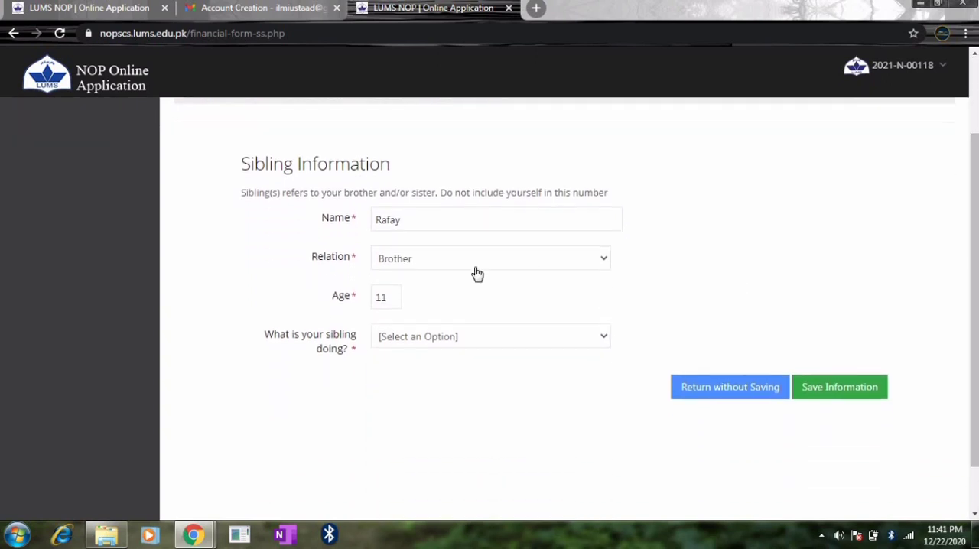
click(436, 341)
click(405, 386)
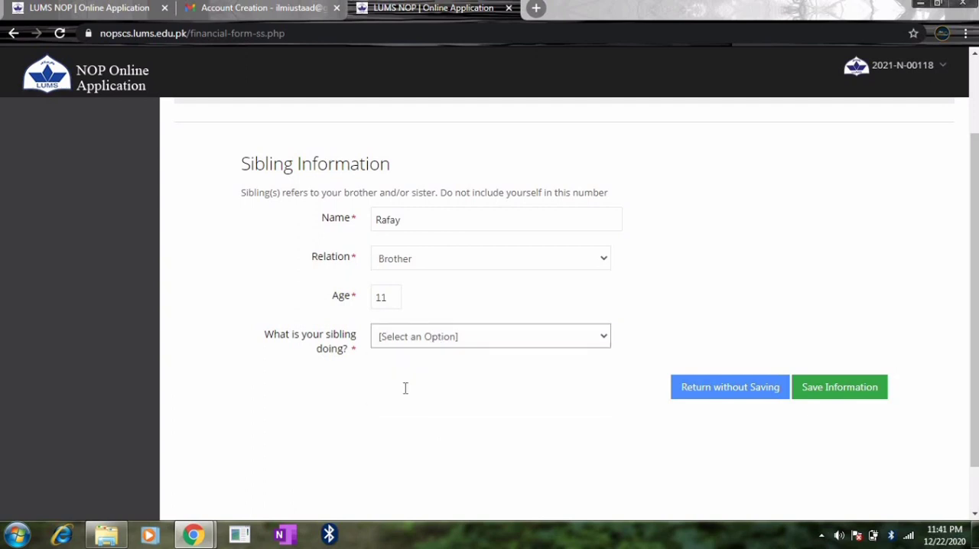
scroll(945, 274, down, 1)
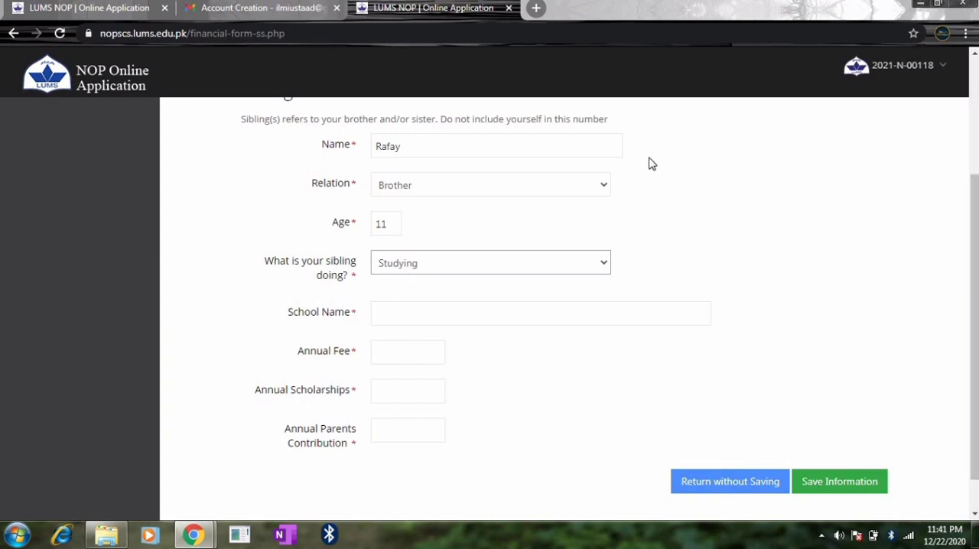
click(477, 311)
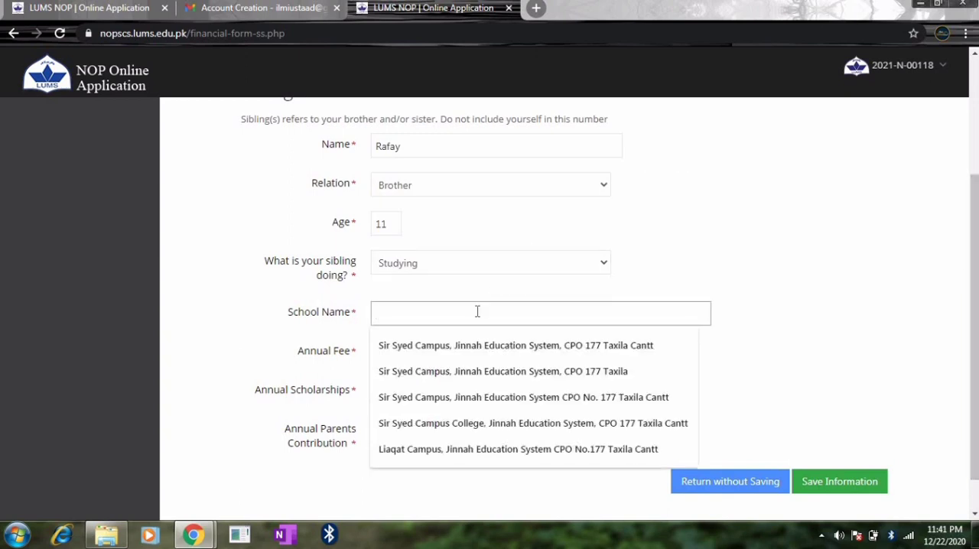
click(443, 448)
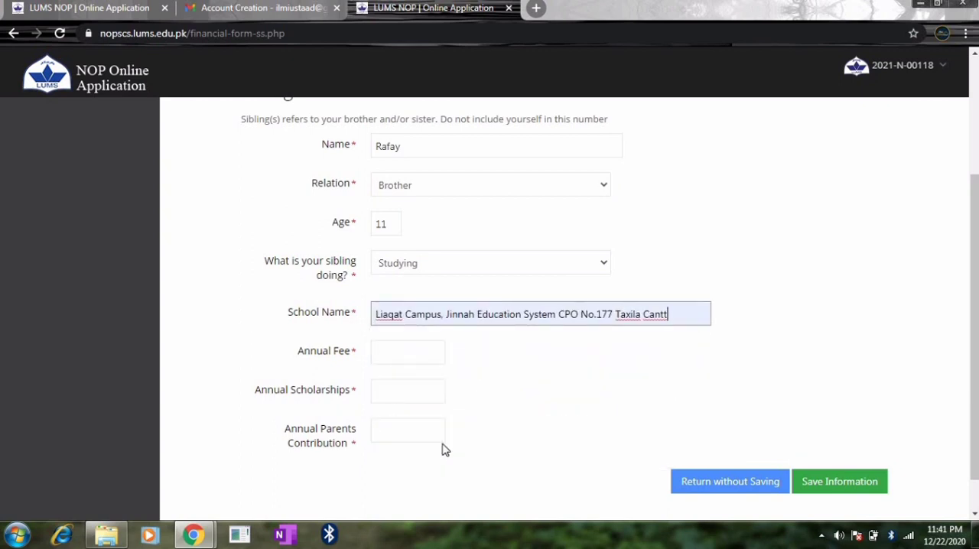
- Set the sibling's annual fee to 19200 and the annual scholarships to 0
click(416, 355)
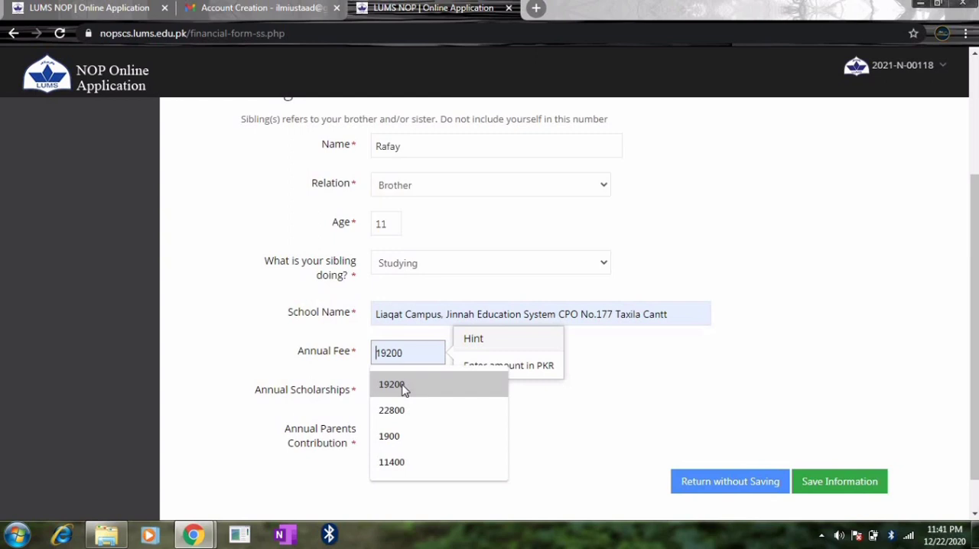
click(391, 384)
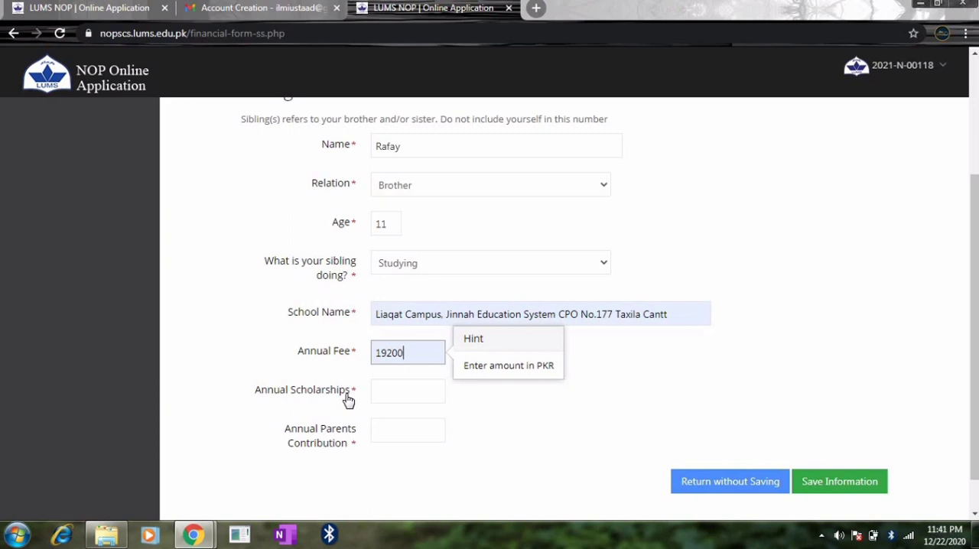
click(388, 393)
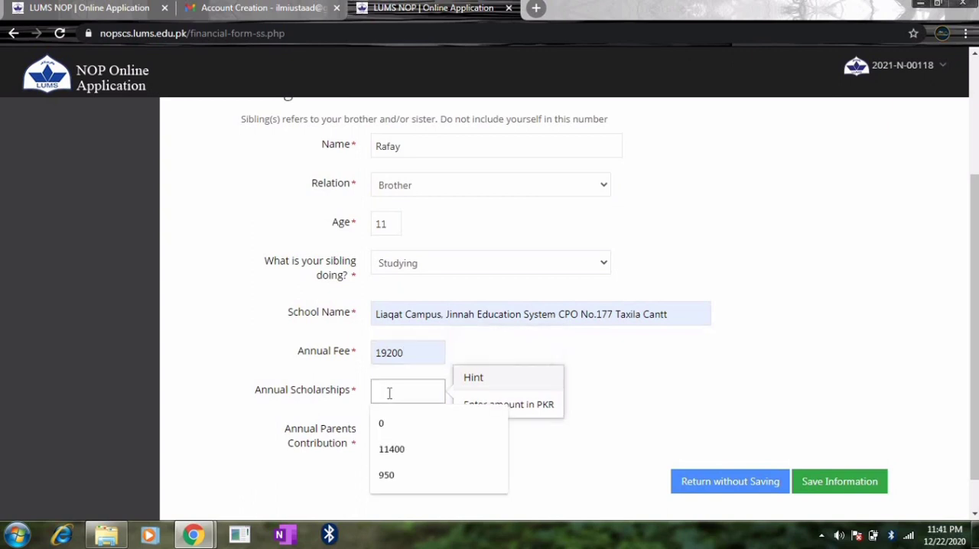
text(0)
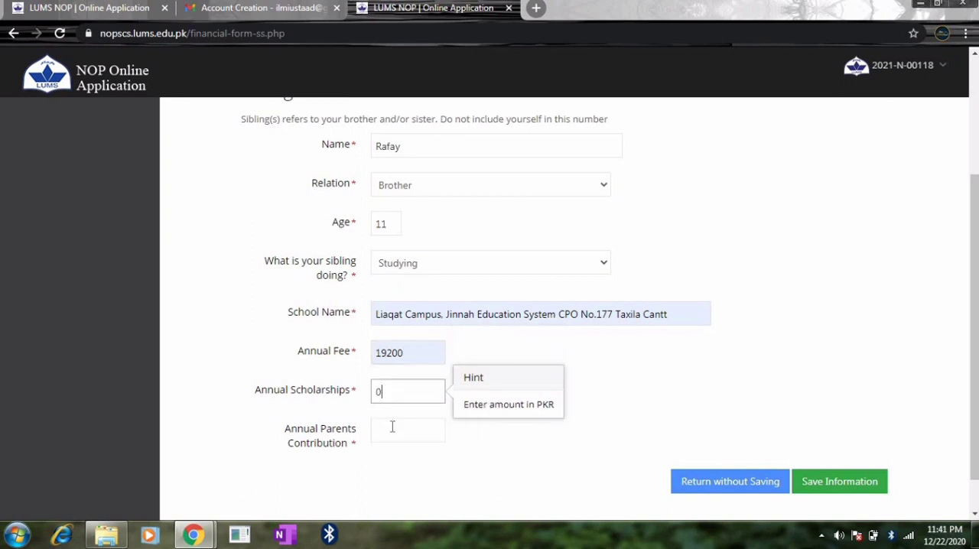
- Set the annual parents contribution to 19200 and save the first sibling's record
click(392, 427)
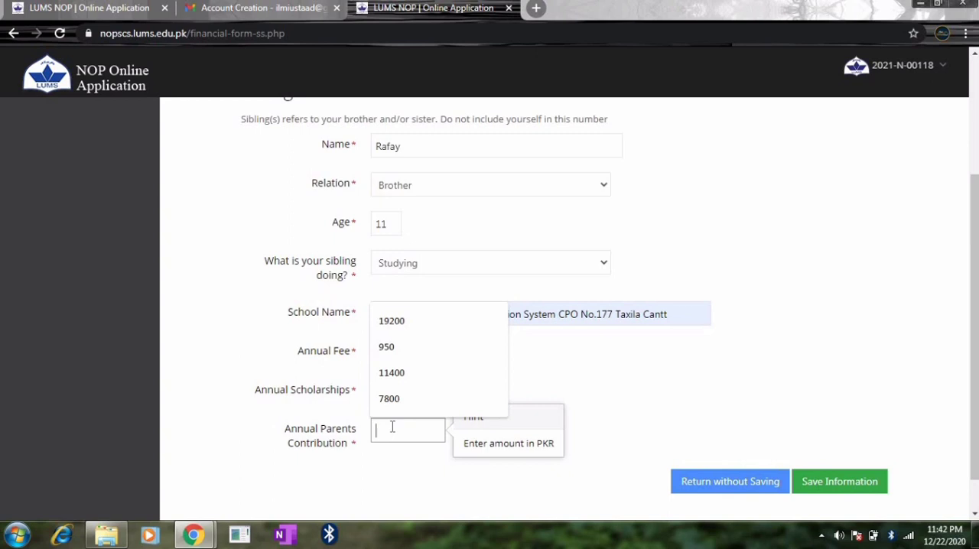
click(389, 470)
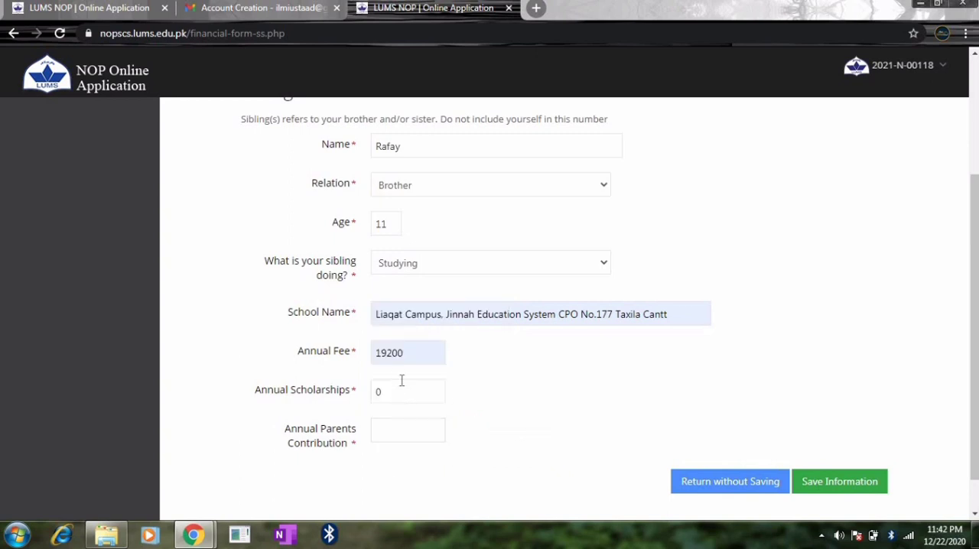
click(392, 429)
text(192)
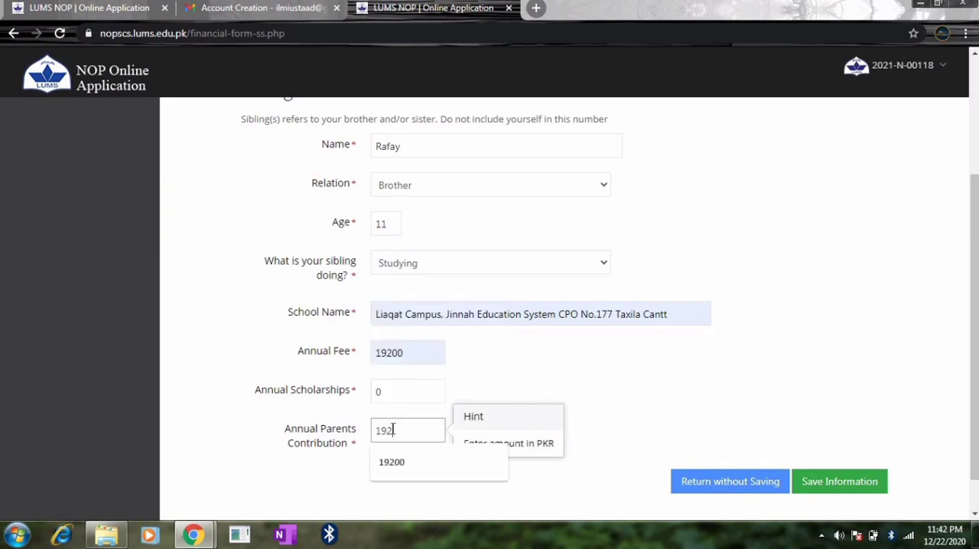
text(00)
click(727, 386)
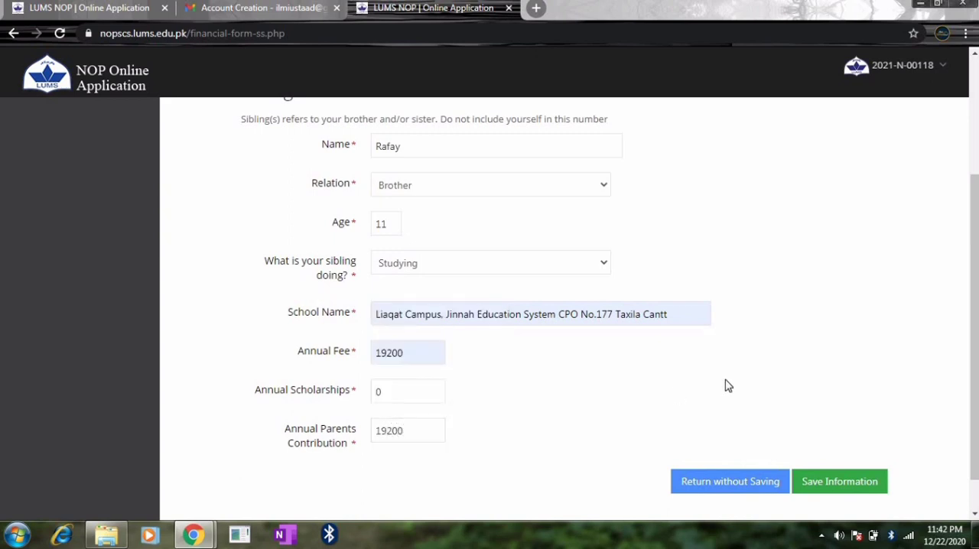
click(431, 436)
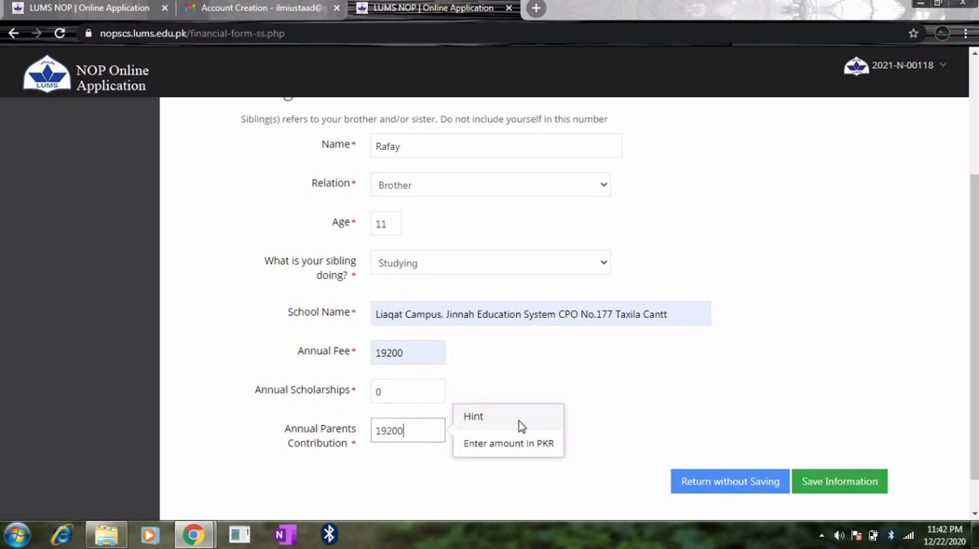
click(605, 358)
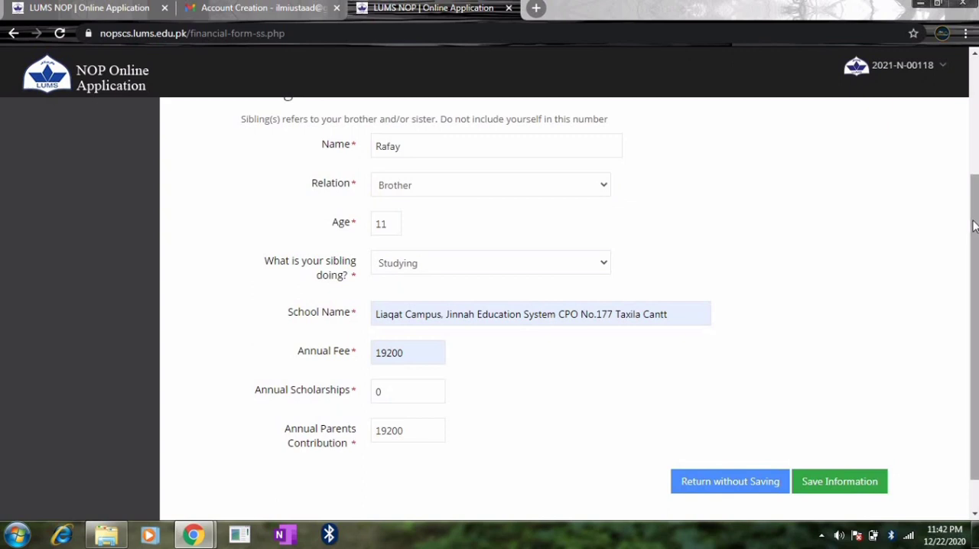
mouse_move(973, 225)
mouse_down()
mouse_move(973, 106)
mouse_move(977, 234)
mouse_up()
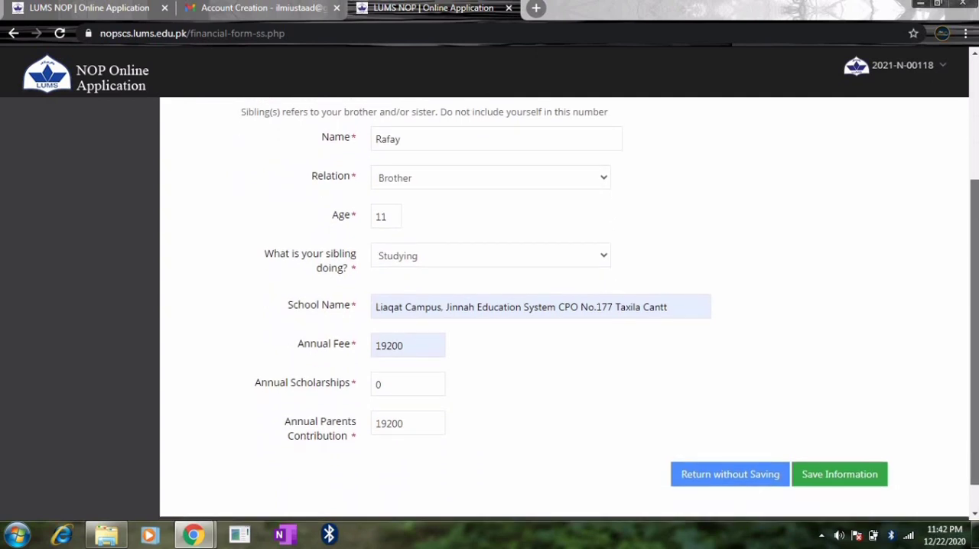
drag(978, 234, 977, 238)
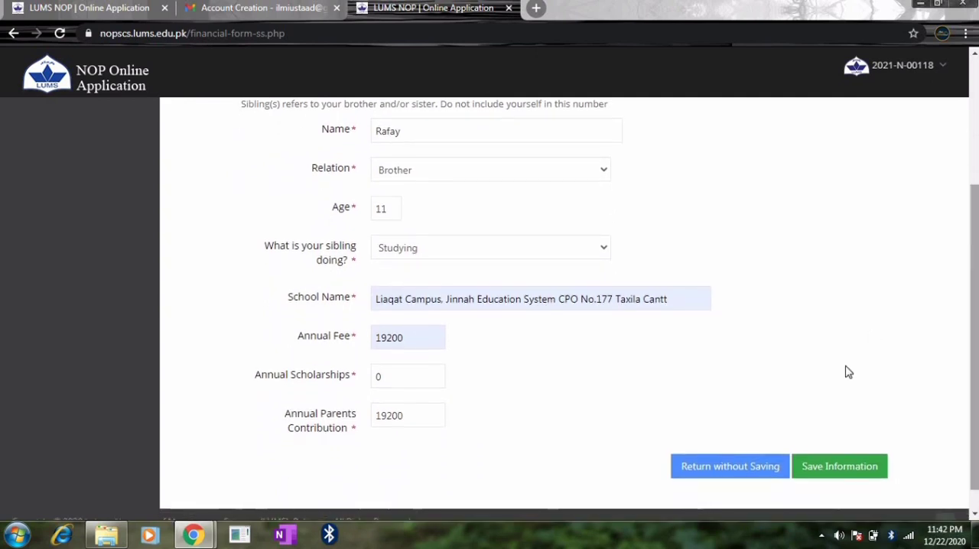
click(810, 467)
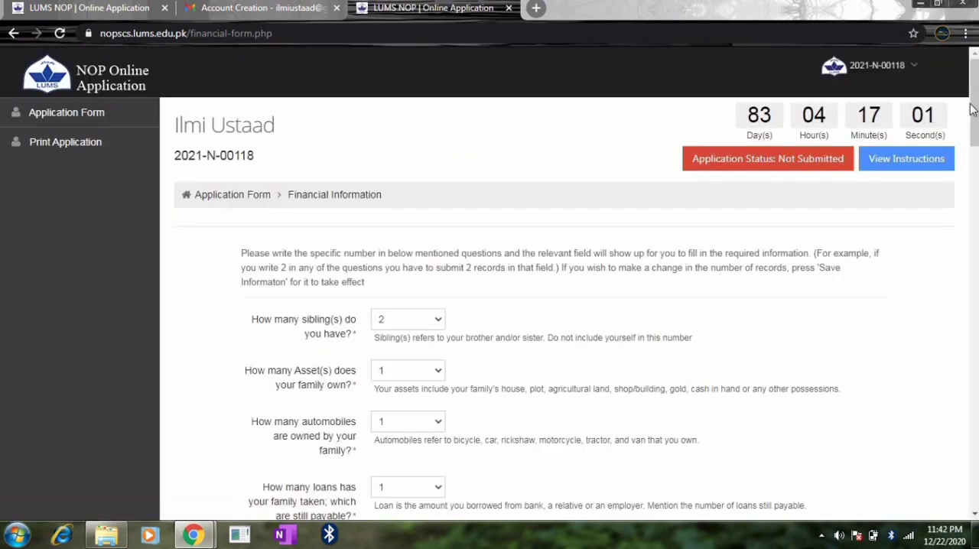
- Add a second sibling record with the sibling's first name, relation Sister and age 14
drag(971, 109, 973, 186)
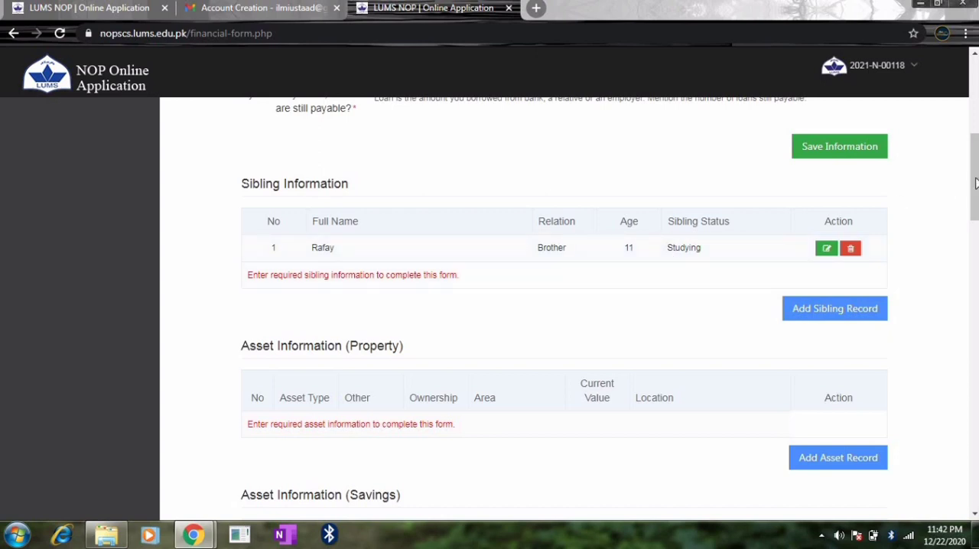
click(844, 315)
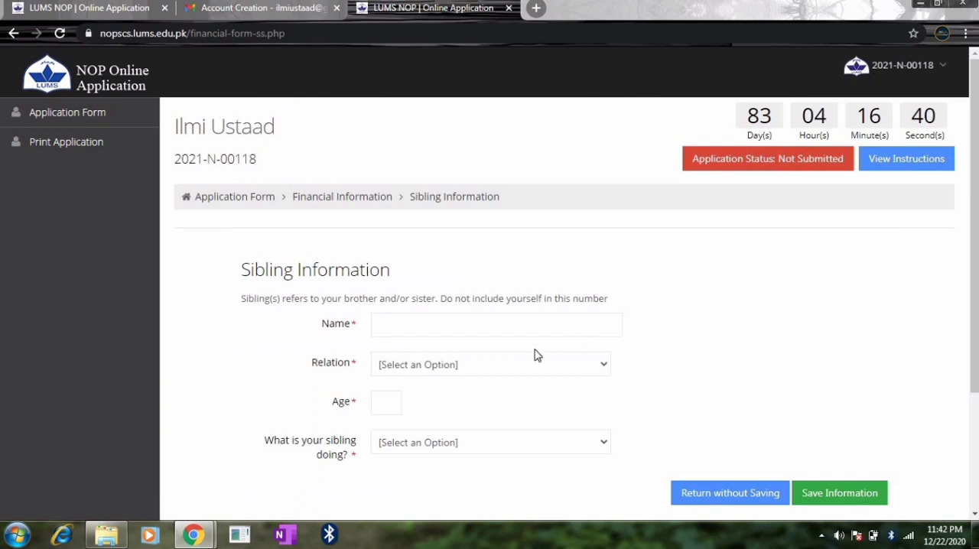
click(522, 327)
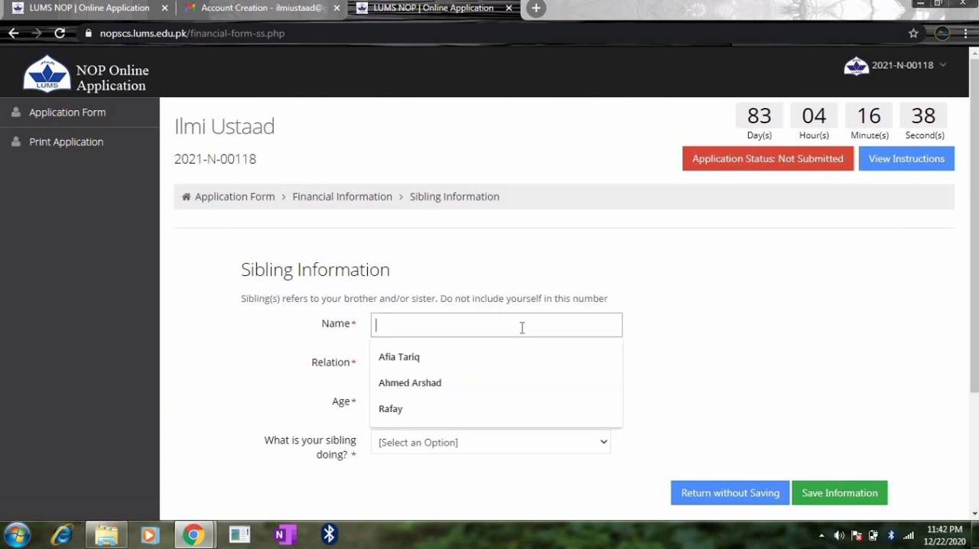
text(Hafsa)
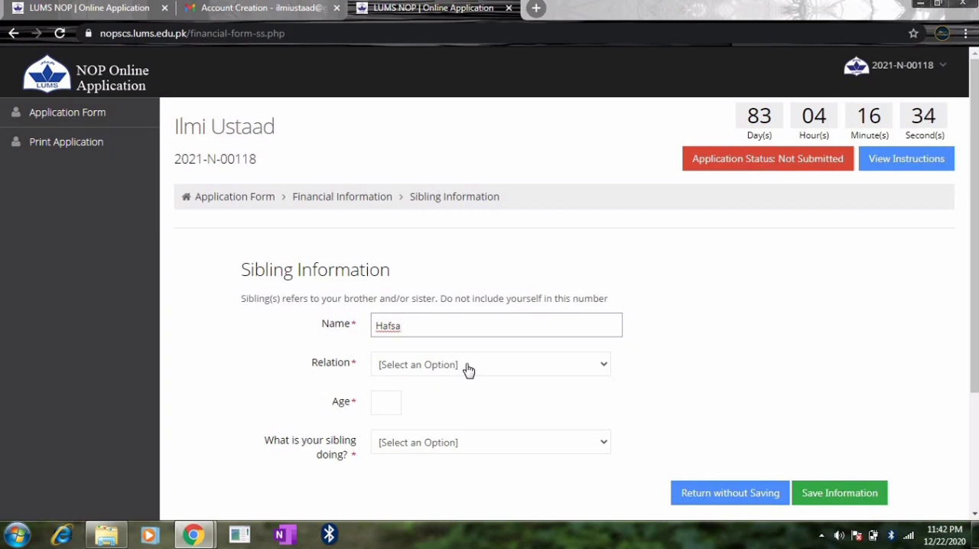
click(466, 367)
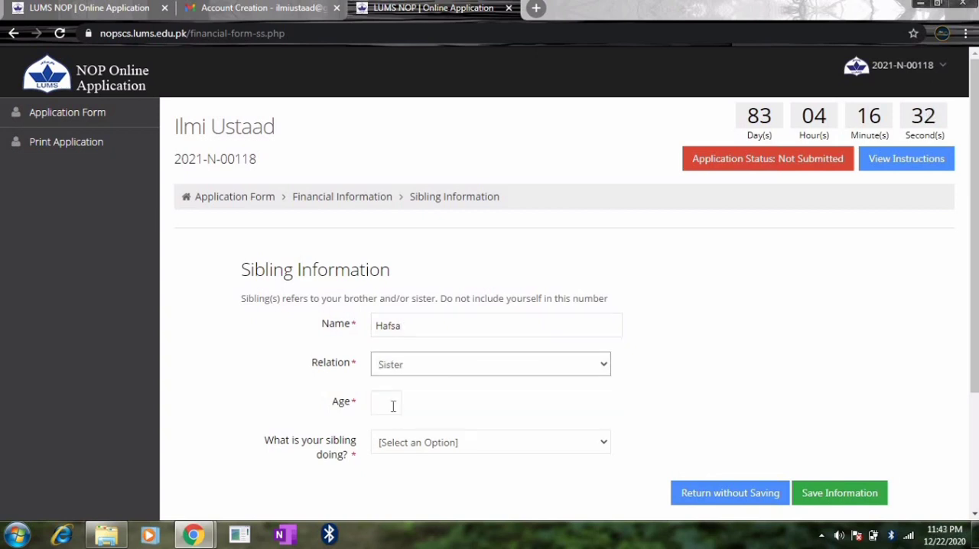
click(393, 403)
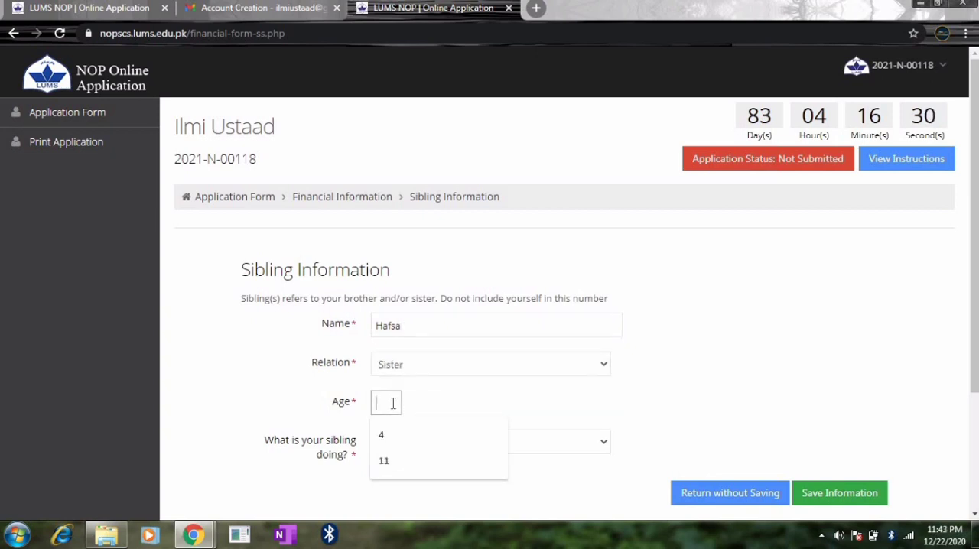
text(1)
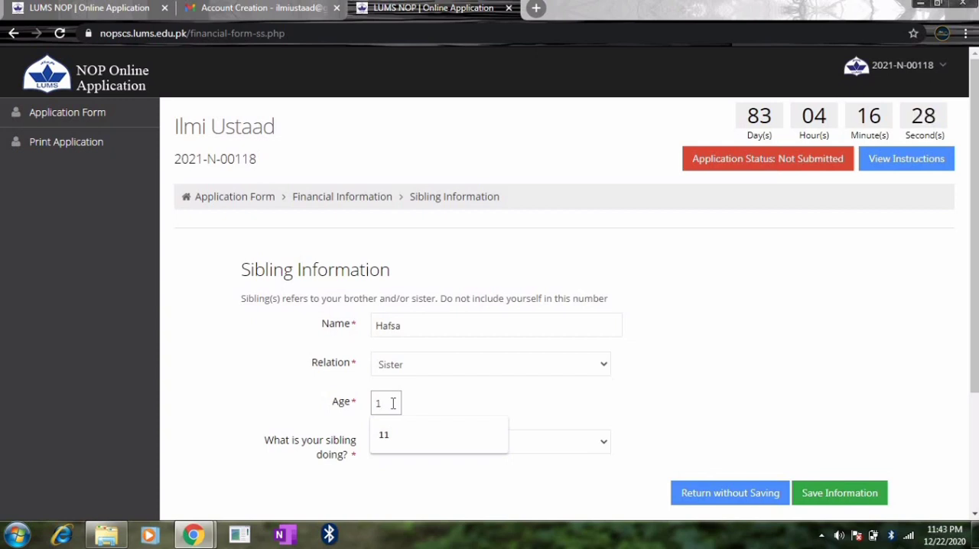
text(4)
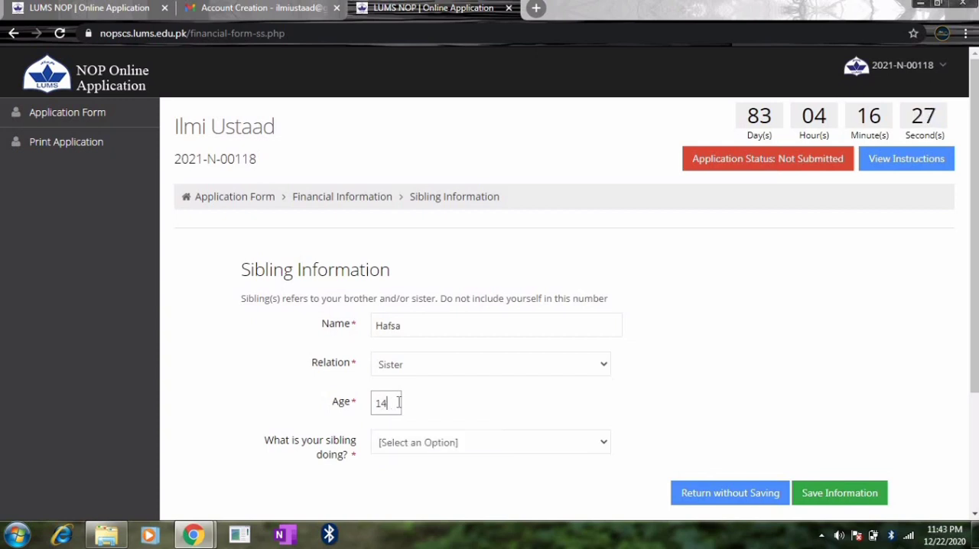
- Mark the second sibling as Studying and fill in the school name with the saved Liaqat Campus, Jinnah Education System entry
click(422, 443)
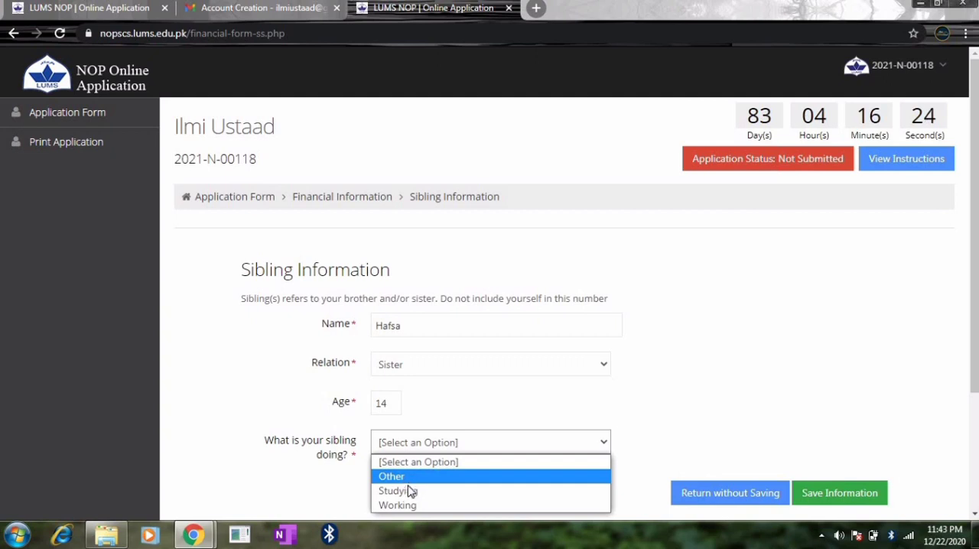
click(409, 491)
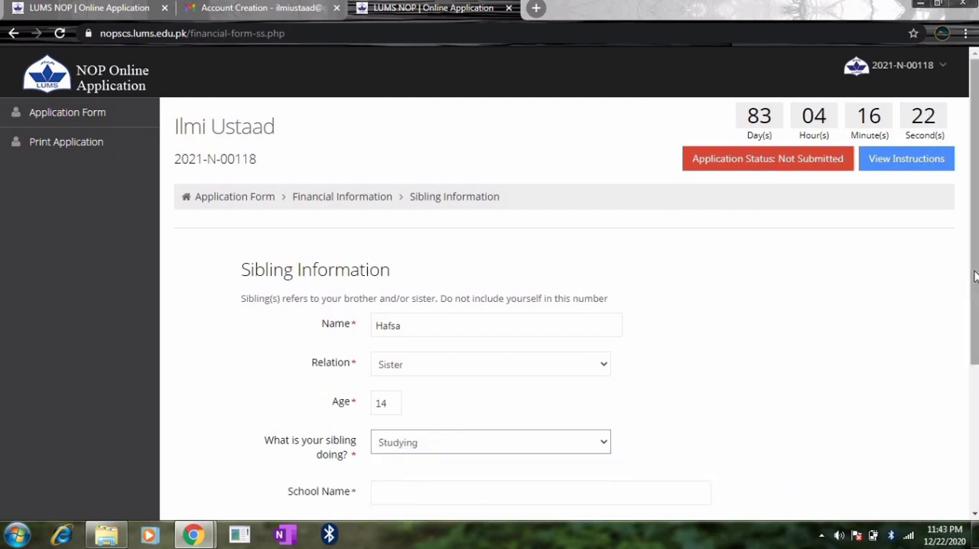
drag(975, 275, 976, 400)
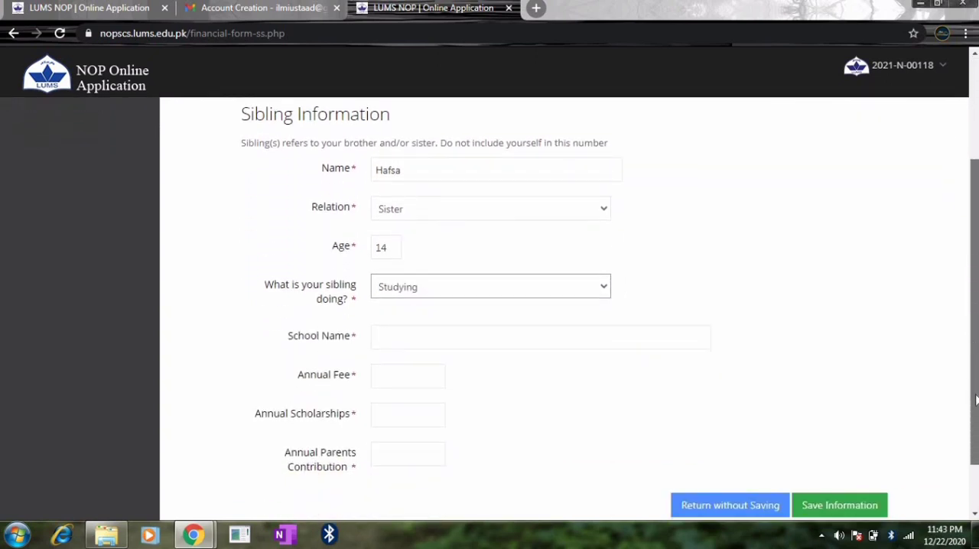
click(529, 309)
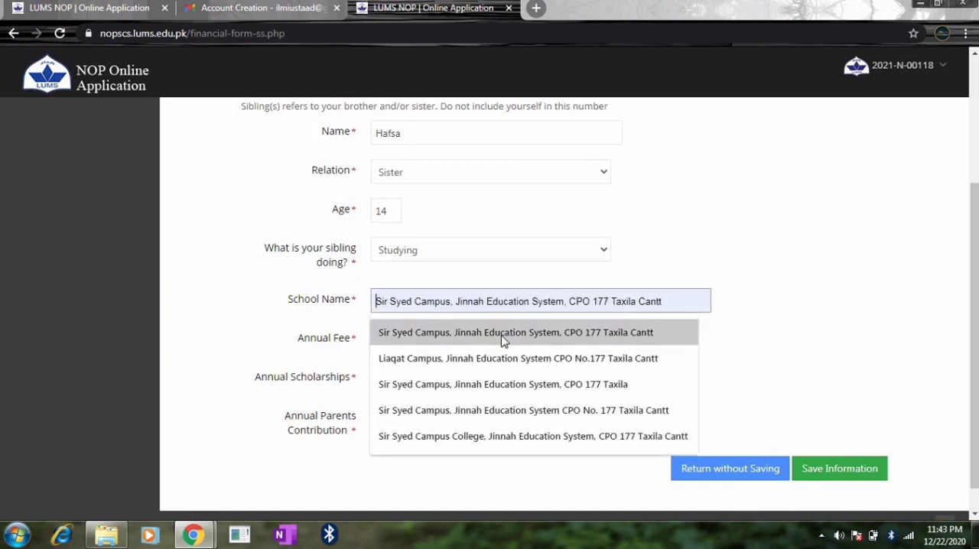
click(493, 359)
- Set the second sibling's annual fee and parents contribution to 19200 and annual scholarships to 0, and save the record
click(393, 337)
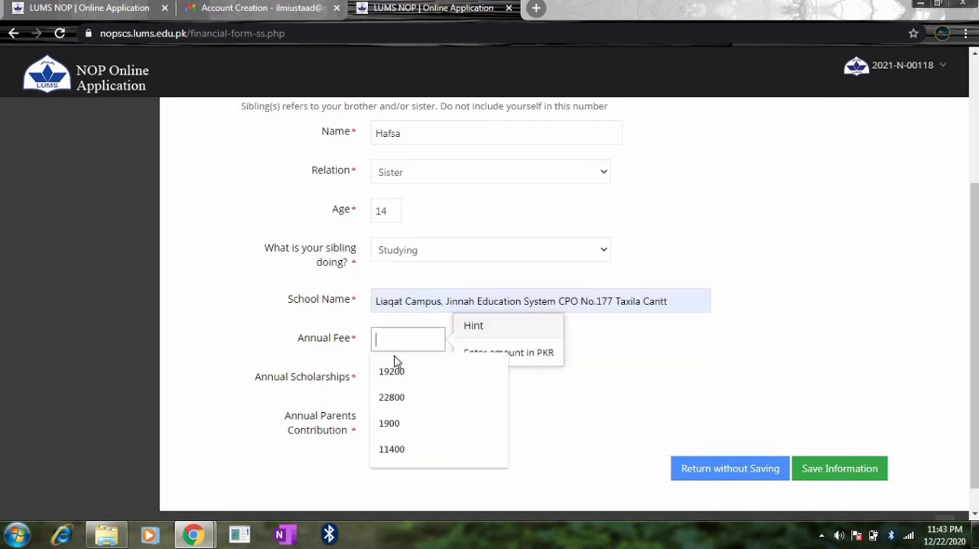
click(406, 371)
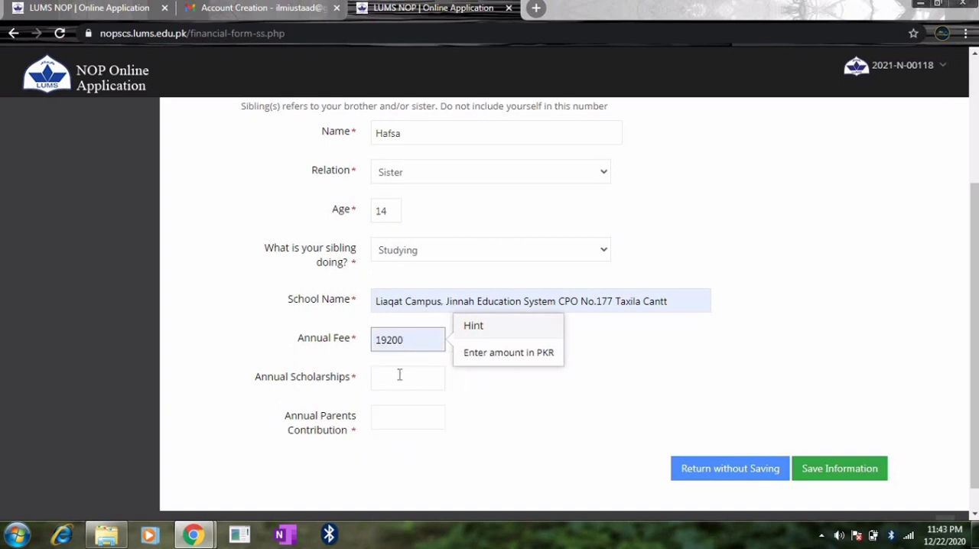
click(399, 375)
text(0)
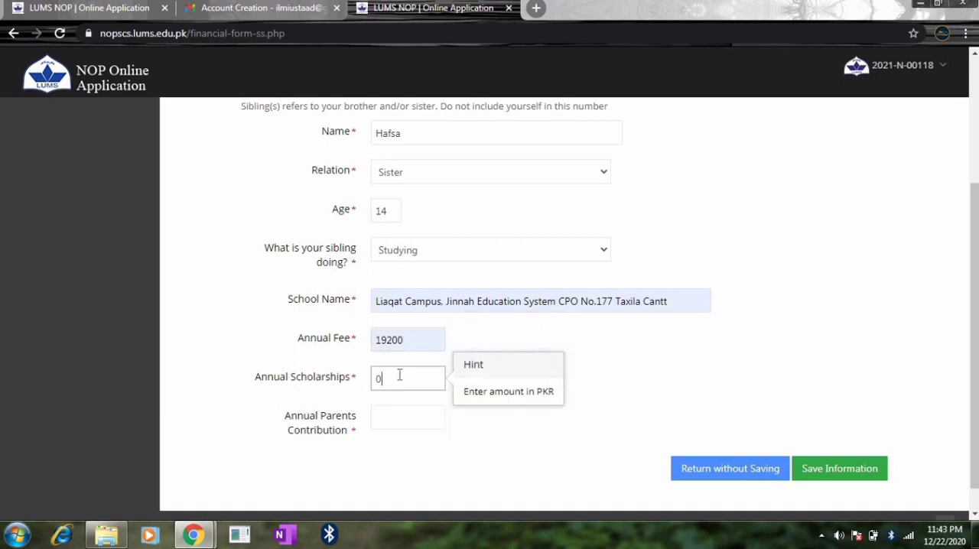
click(387, 419)
click(415, 308)
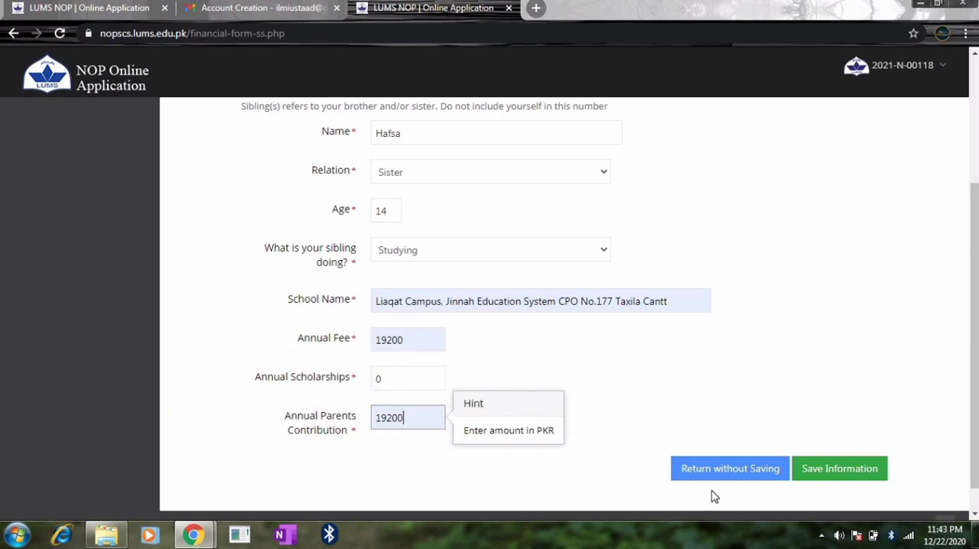
click(817, 475)
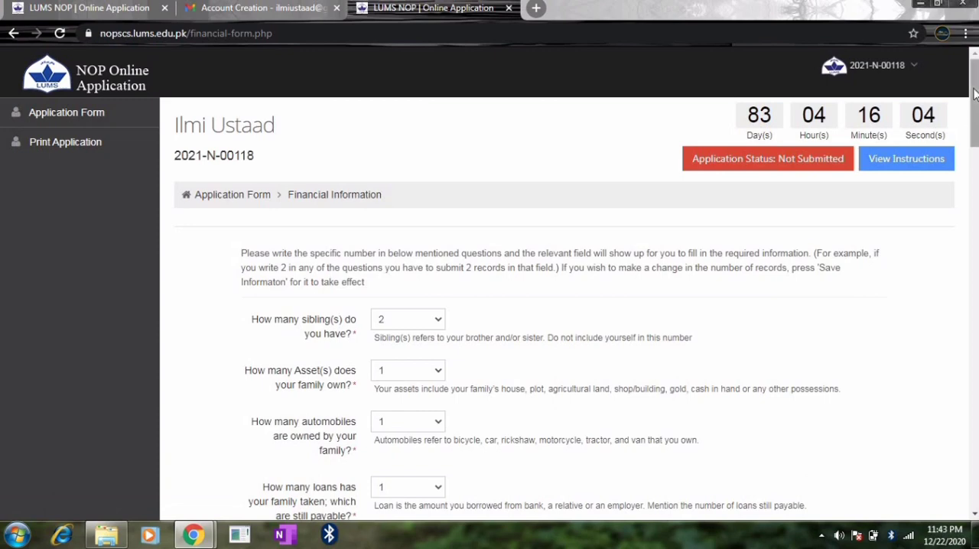
- Add a property asset record with asset type Plot and ownership Owned
scroll(488, 294, down, 5)
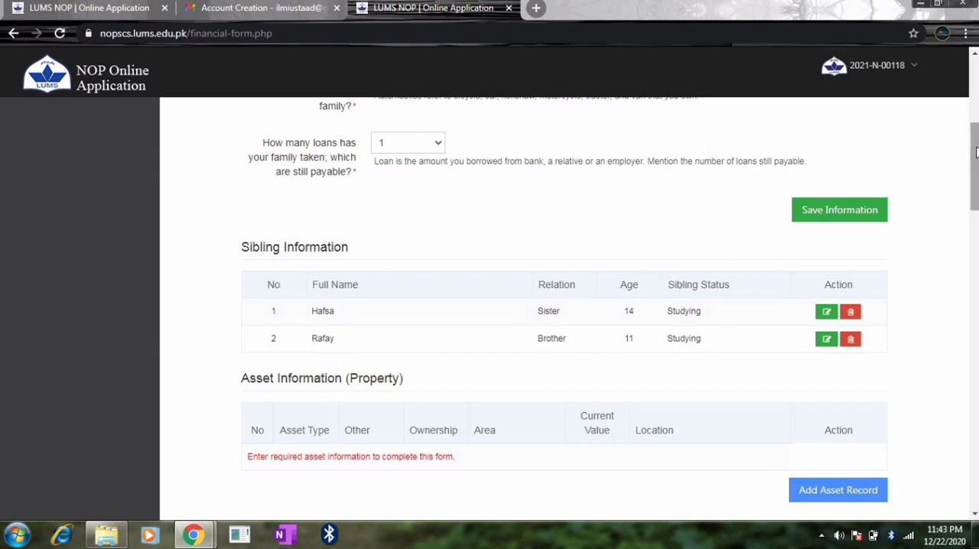
drag(975, 153, 975, 181)
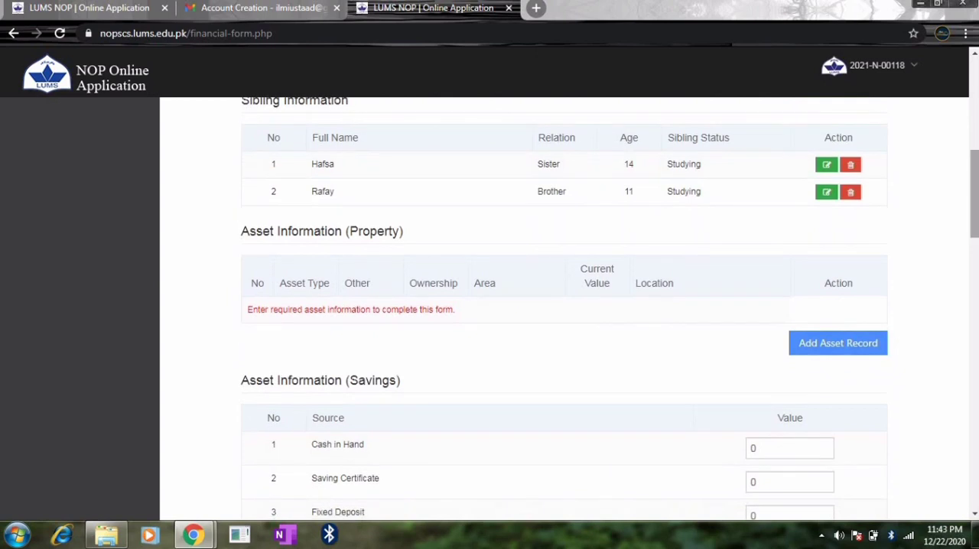
click(831, 350)
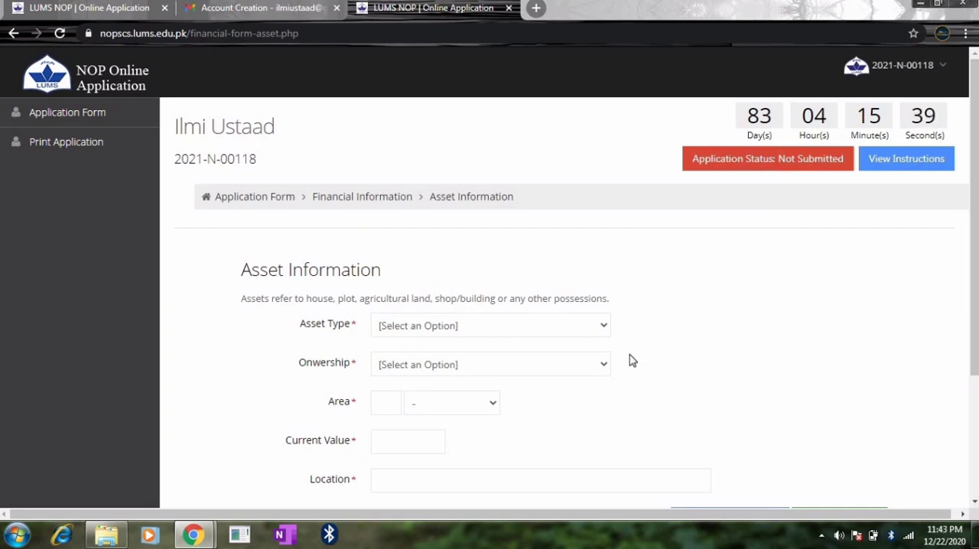
click(526, 327)
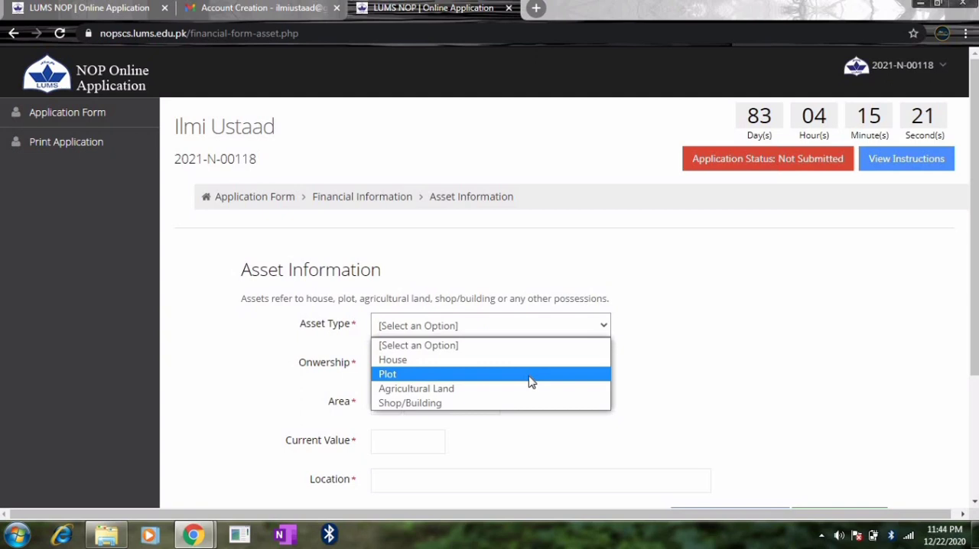
click(447, 378)
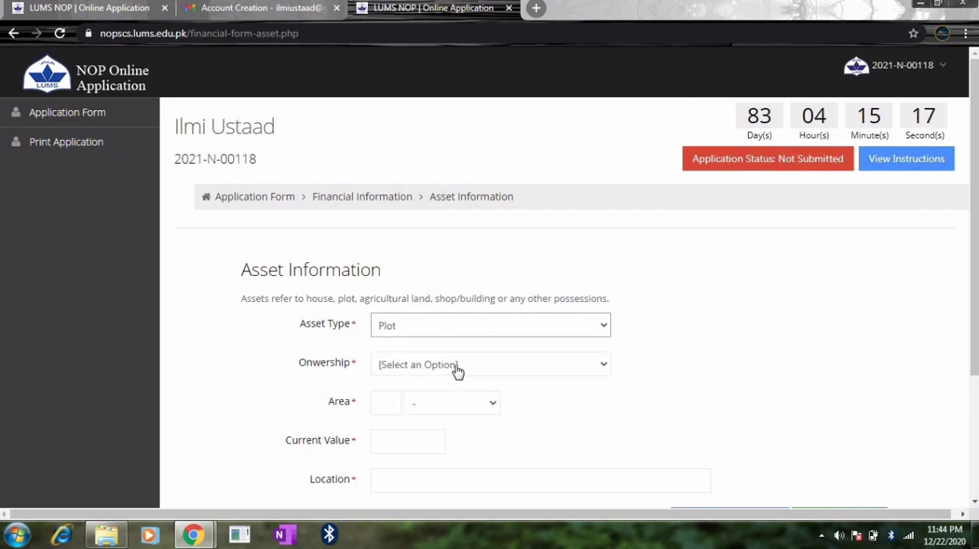
click(454, 367)
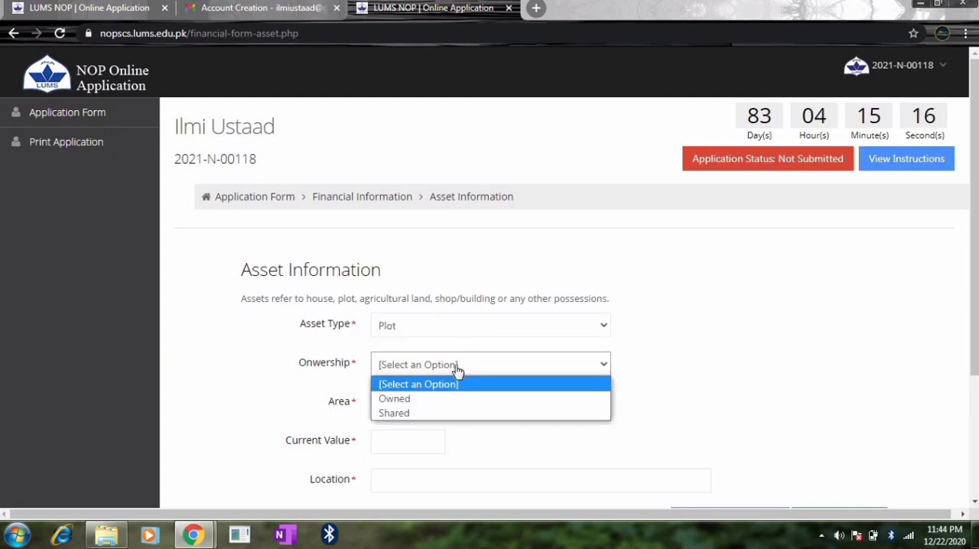
click(412, 399)
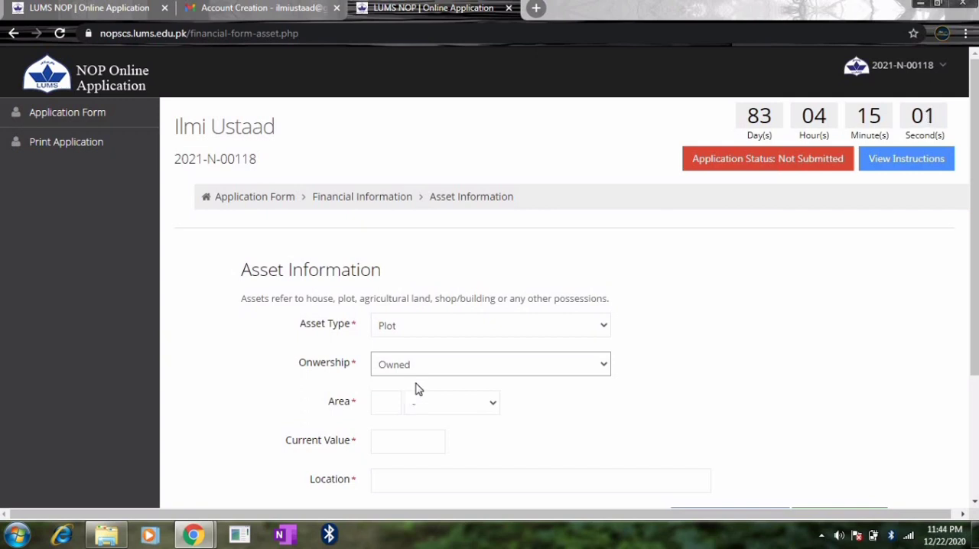
click(420, 364)
click(419, 364)
- Set the plot's area to 1 Kanal
click(426, 403)
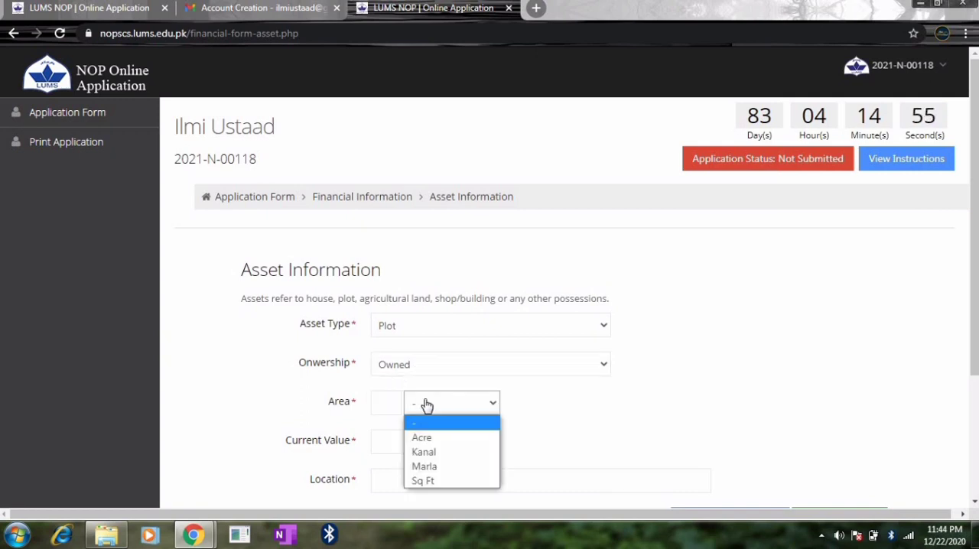
click(437, 452)
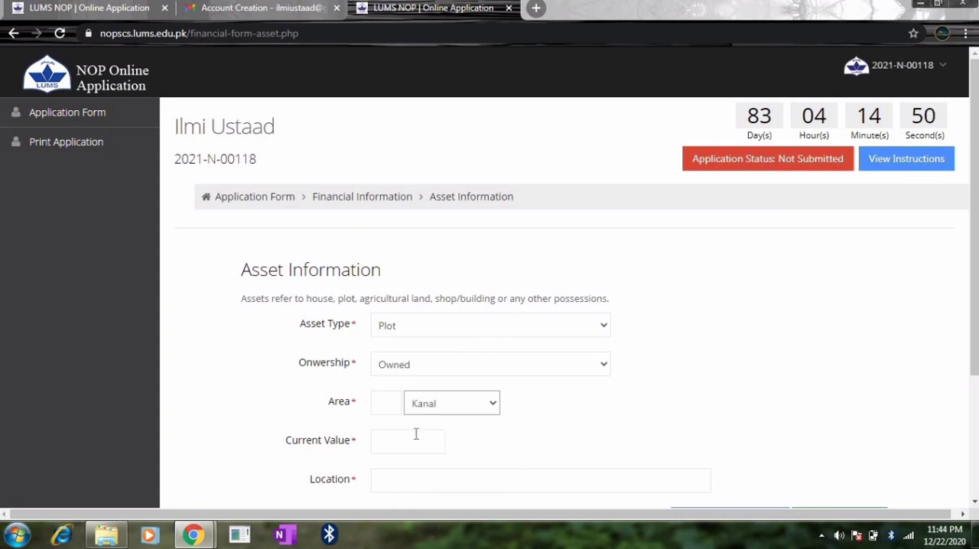
click(388, 403)
text(1)
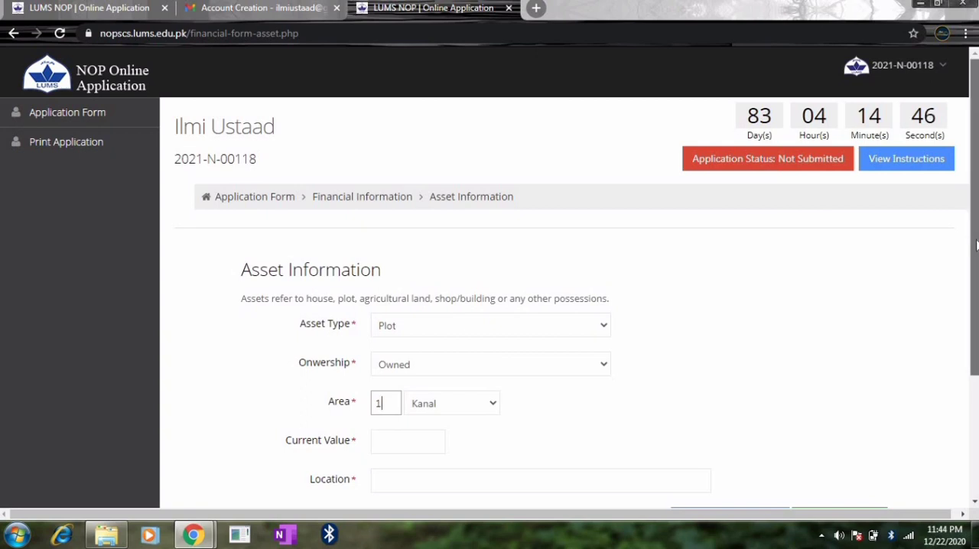
- Set the plot's current value to 100000 and its location to Attock Rawalpindi
scroll(684, 306, down, 1)
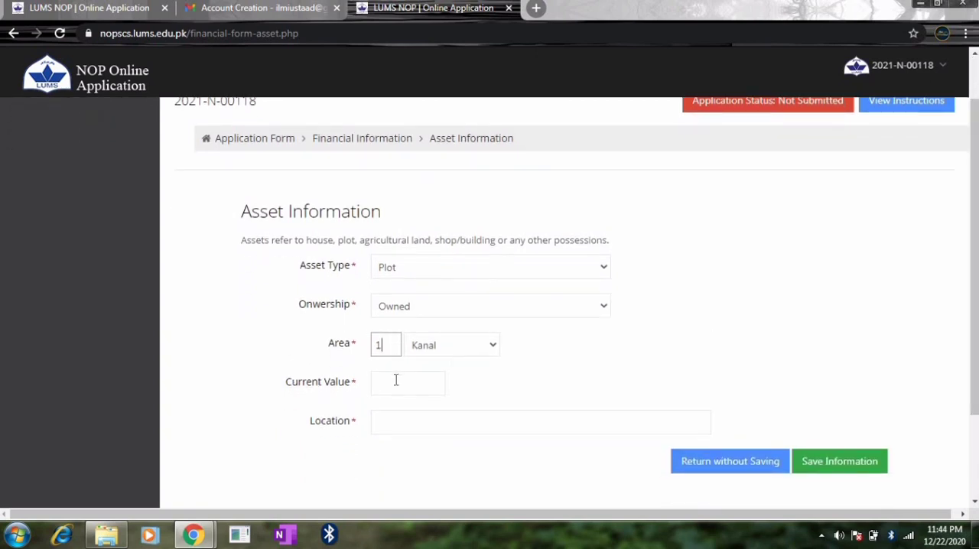
click(396, 380)
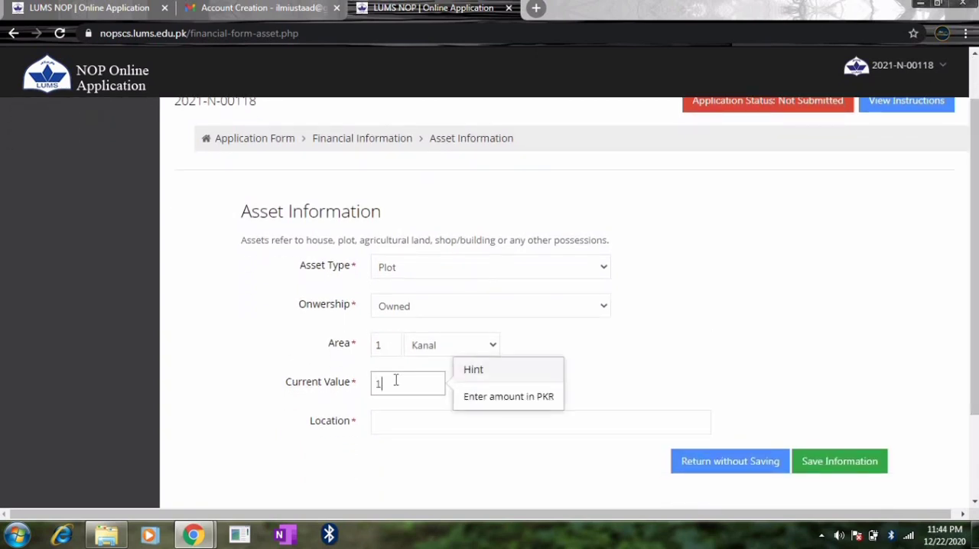
text(100000)
click(386, 417)
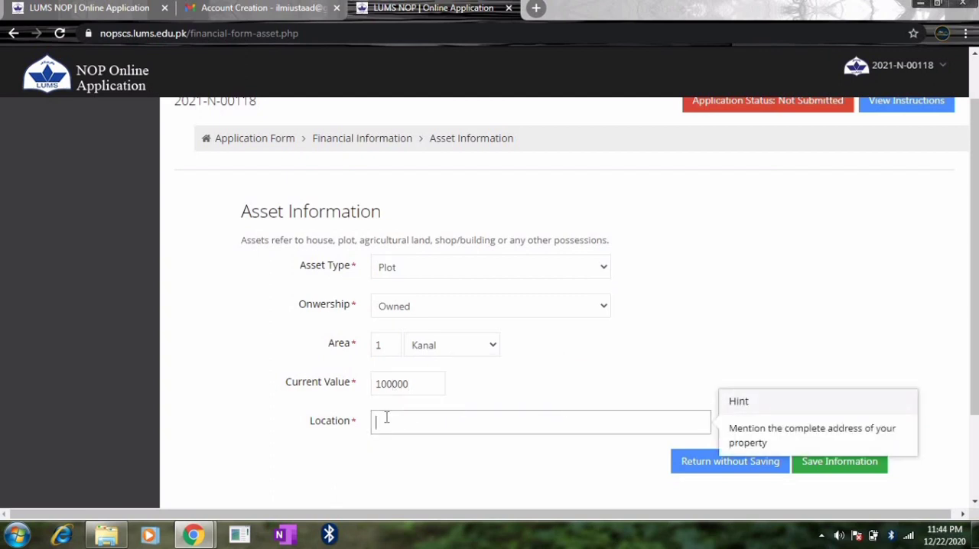
text(Attock Rawalpindi)
- Select Plot again as the asset type and save the asset record
click(481, 269)
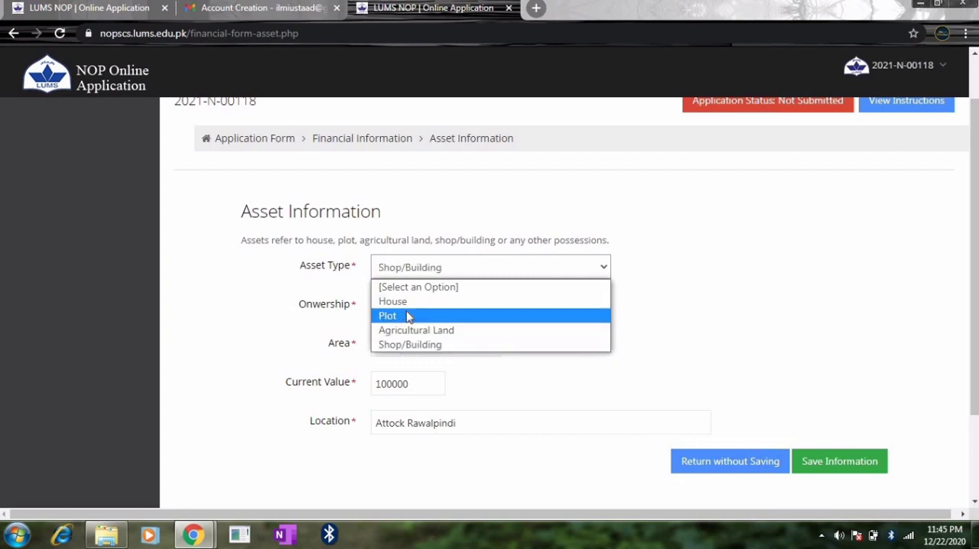
click(407, 315)
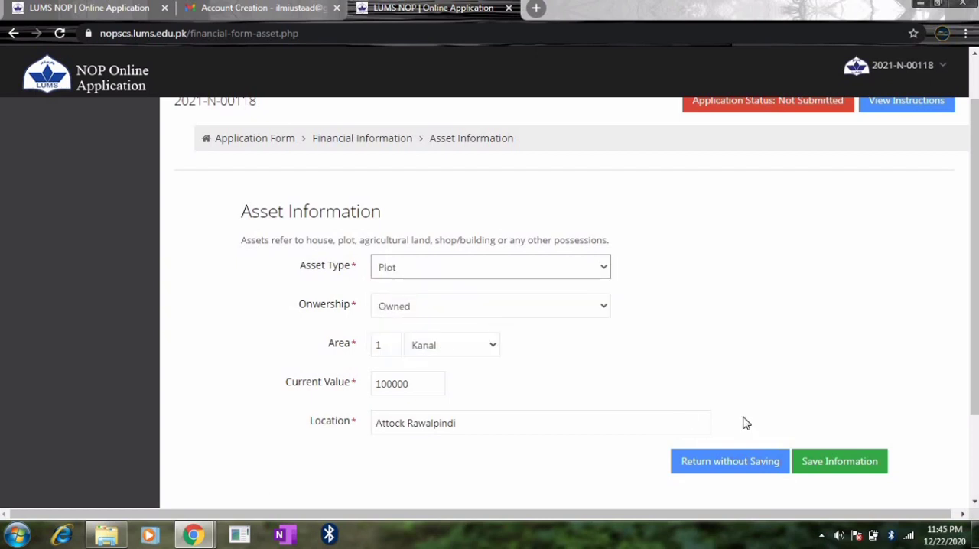
click(812, 460)
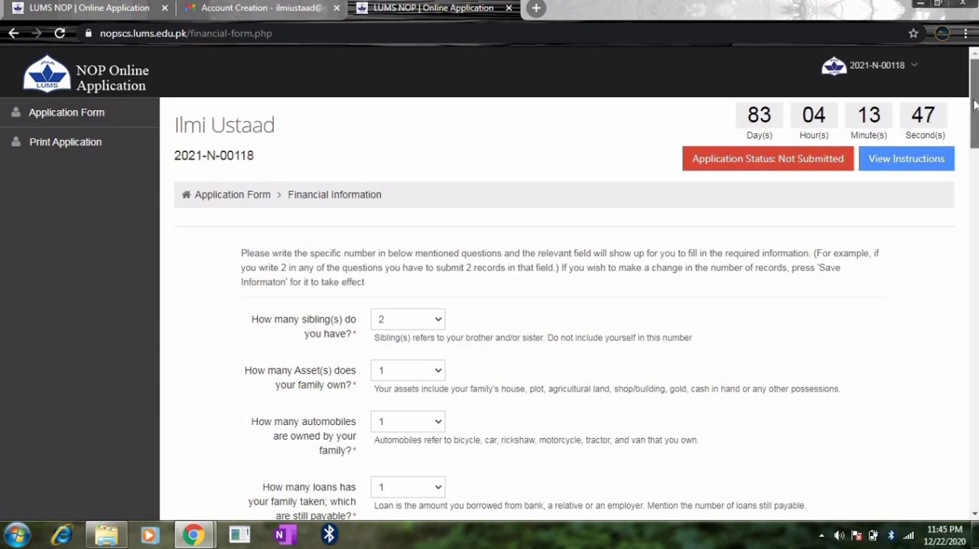
- Check the savings asset values for cash in hand, saving certificate, fixed deposit and gold
drag(974, 90, 976, 174)
scroll(976, 175, down, 1)
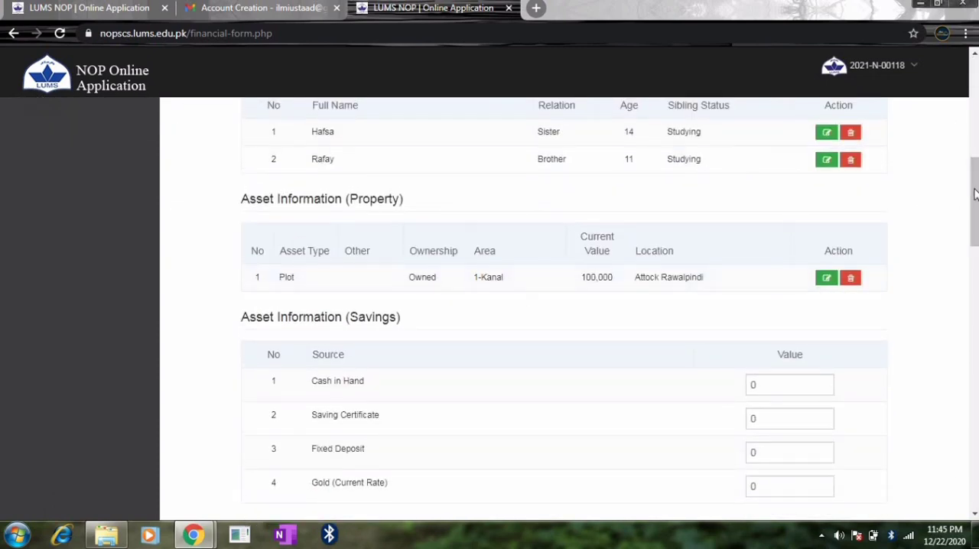
scroll(975, 193, down, 1)
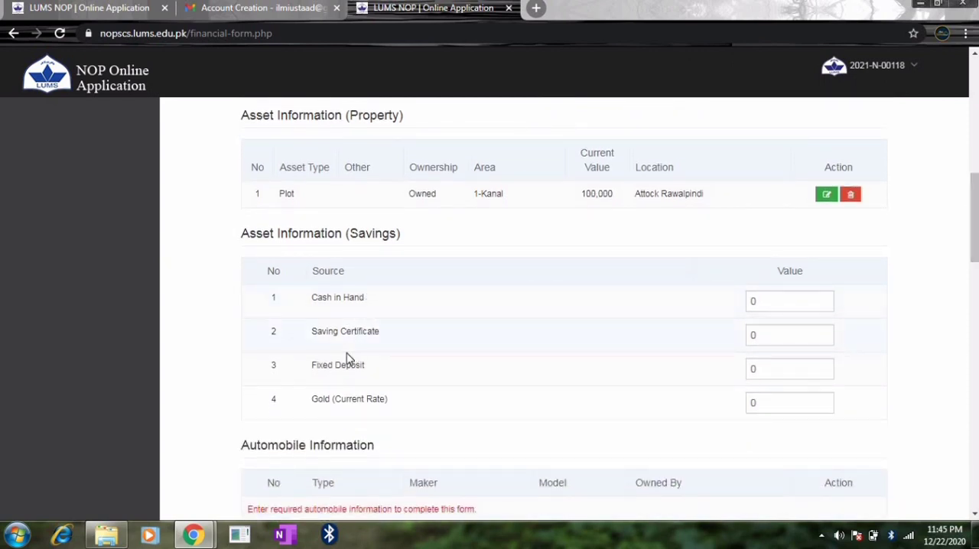
click(780, 337)
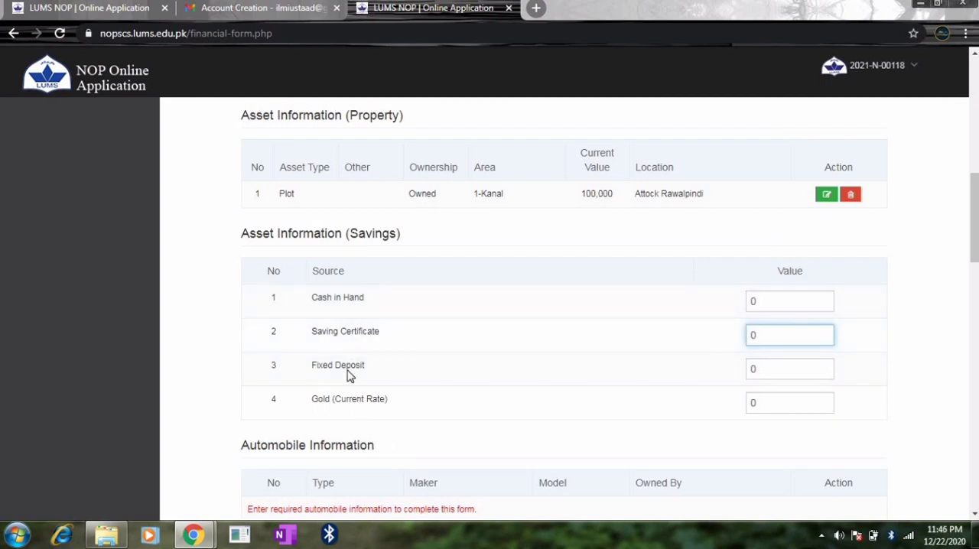
click(776, 364)
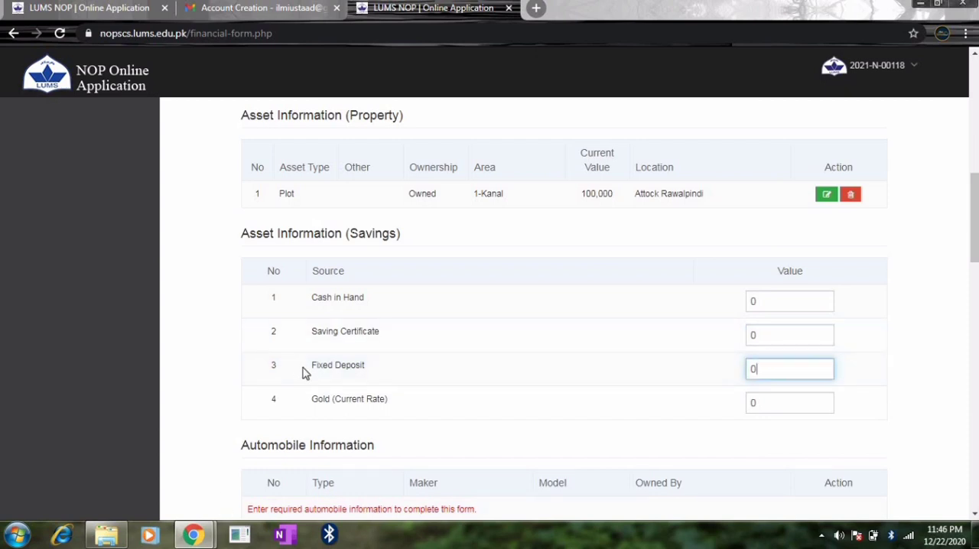
click(758, 403)
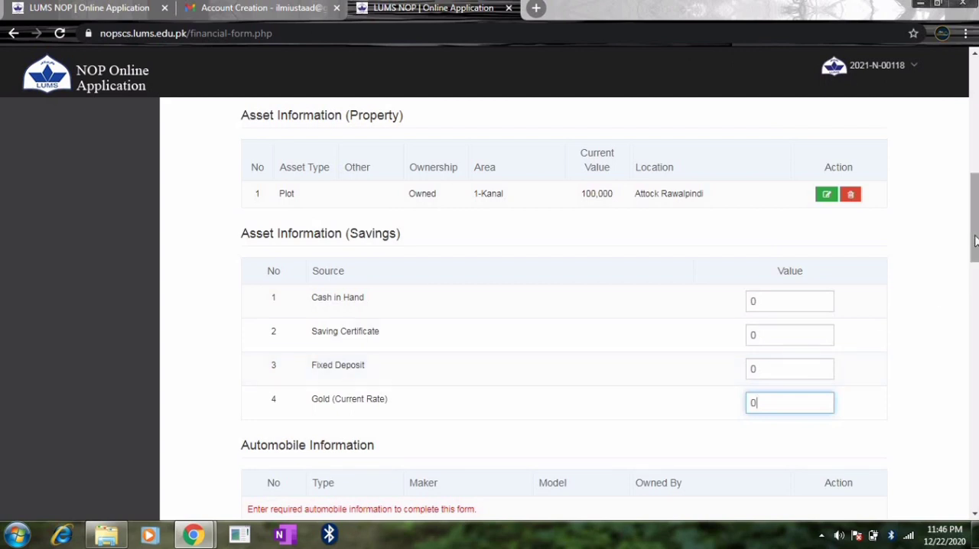
- Start a new automobile record with type Motorcycle and ownership Father
drag(974, 241, 974, 297)
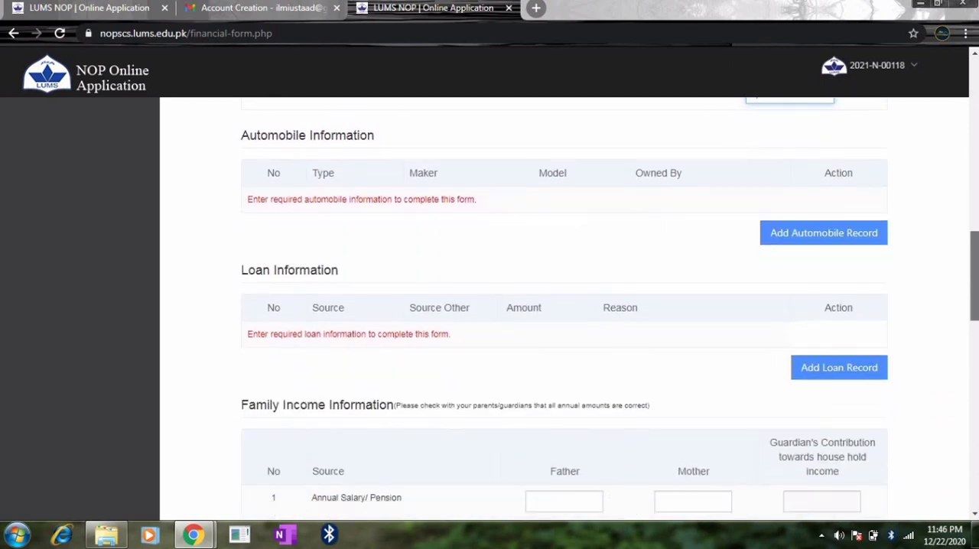
click(827, 242)
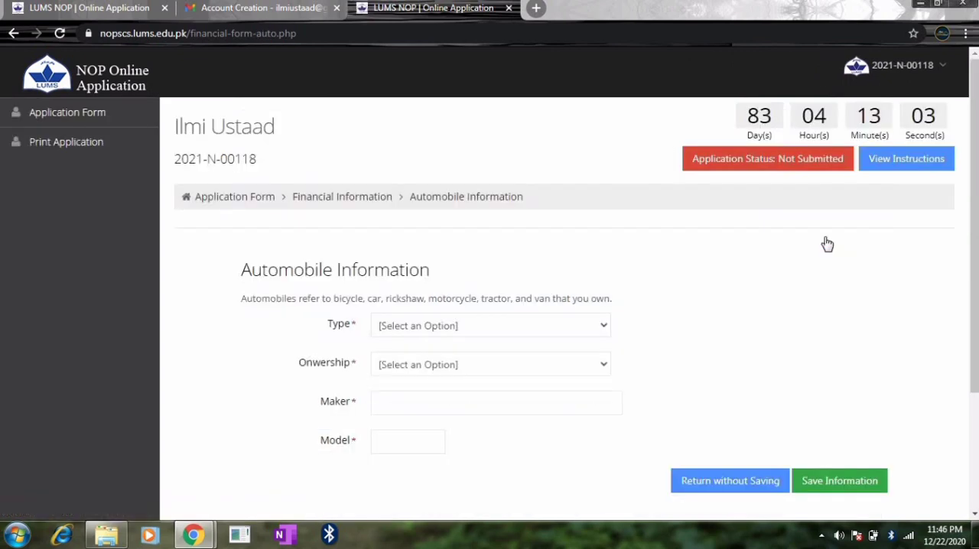
click(477, 330)
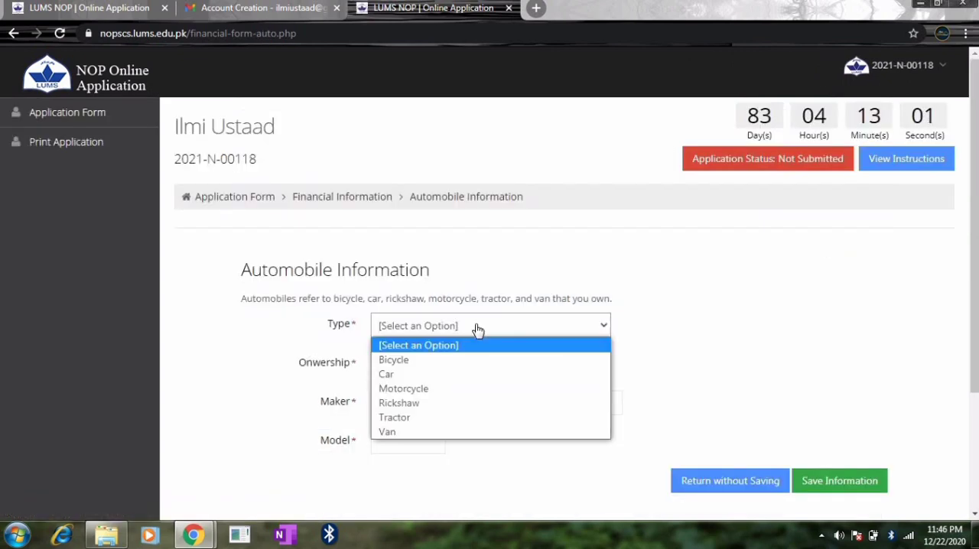
click(417, 389)
click(433, 368)
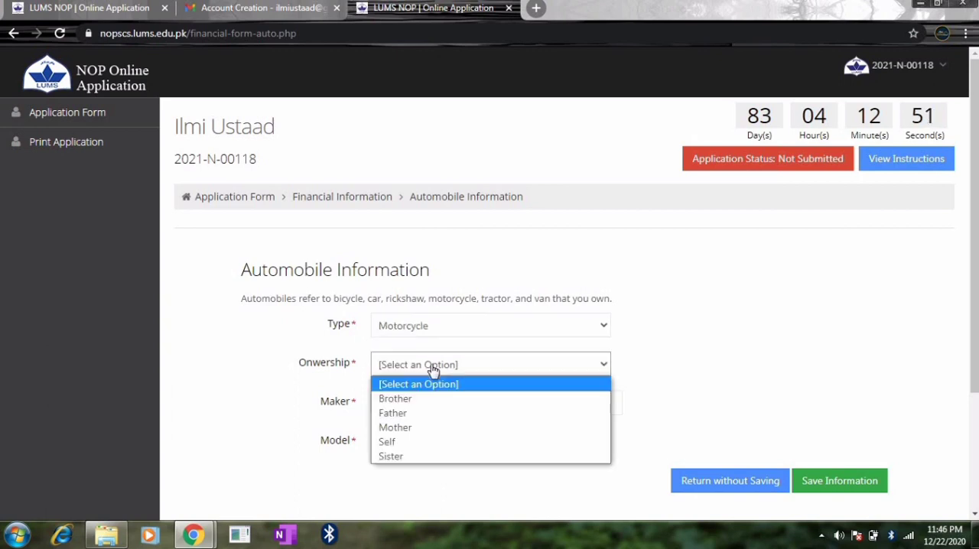
click(407, 412)
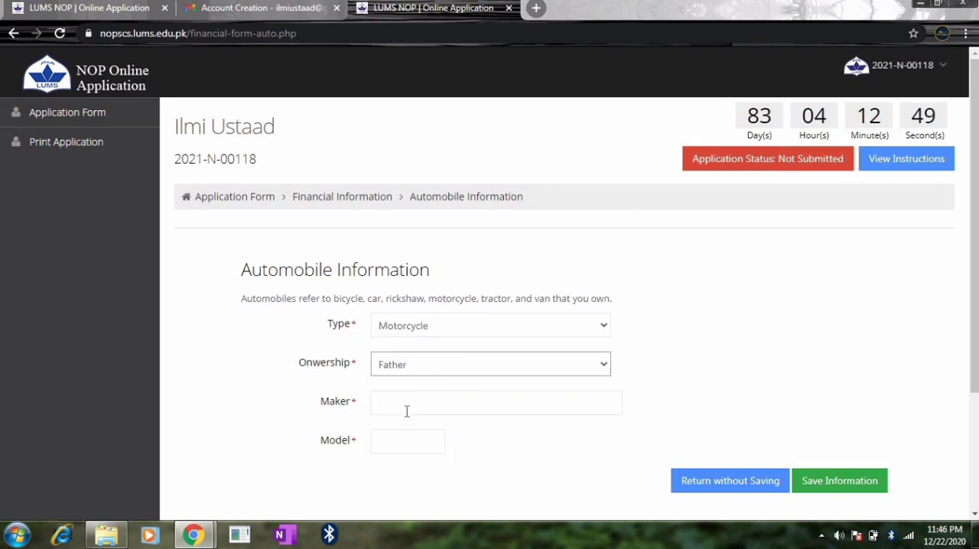
- Set the motorcycle's maker to Honda and model to 2013, and save the automobile record
click(413, 401)
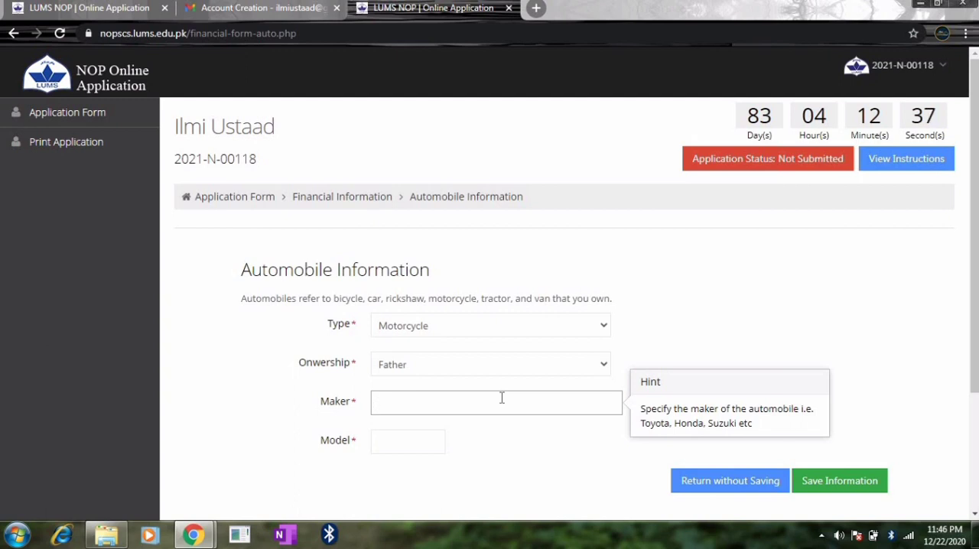
text(Honda)
click(388, 441)
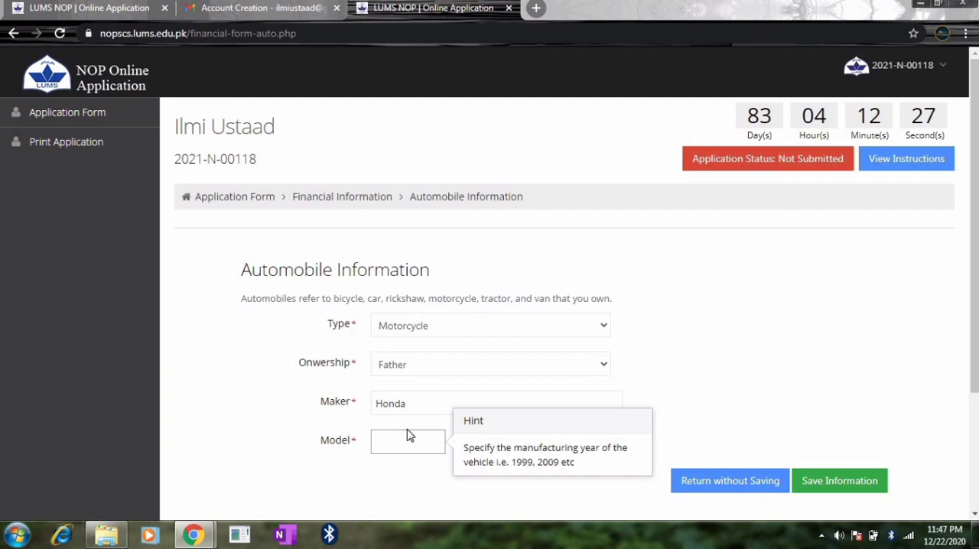
text(2013)
click(814, 480)
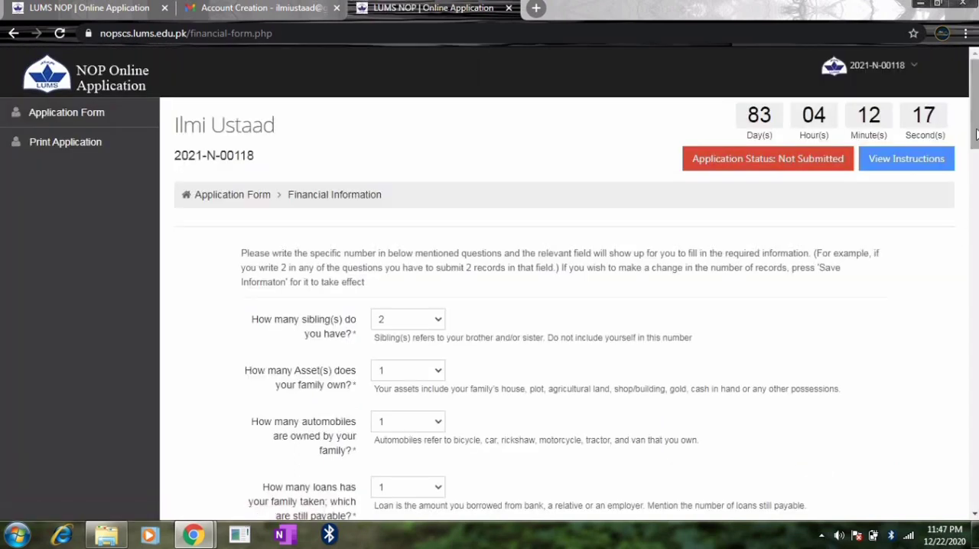
- Start a new loan record with source Relative and an amount of 50000
drag(975, 133, 973, 283)
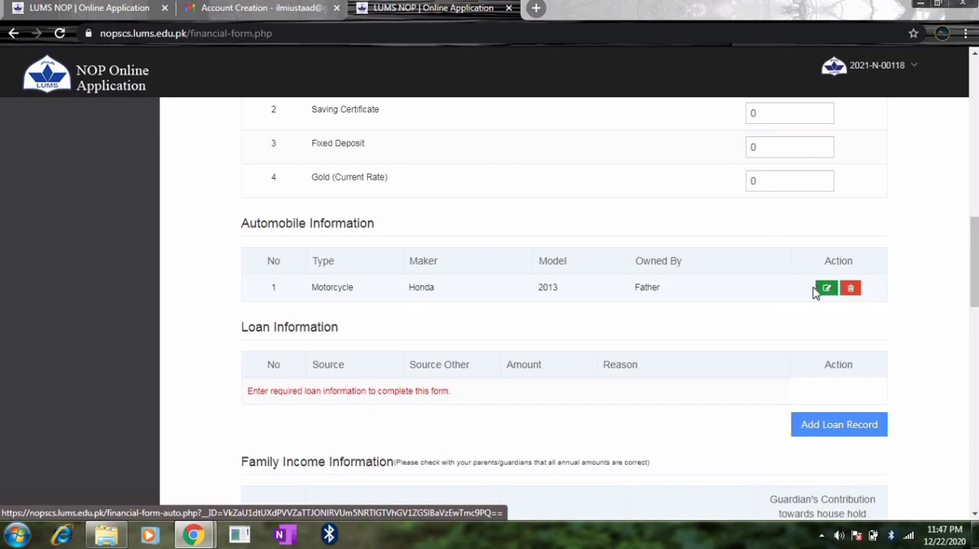
click(816, 428)
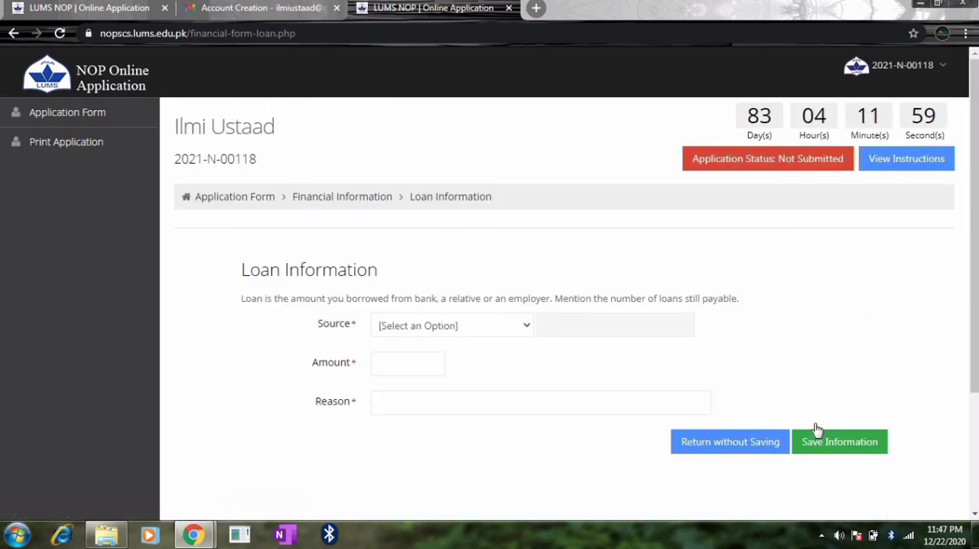
click(480, 327)
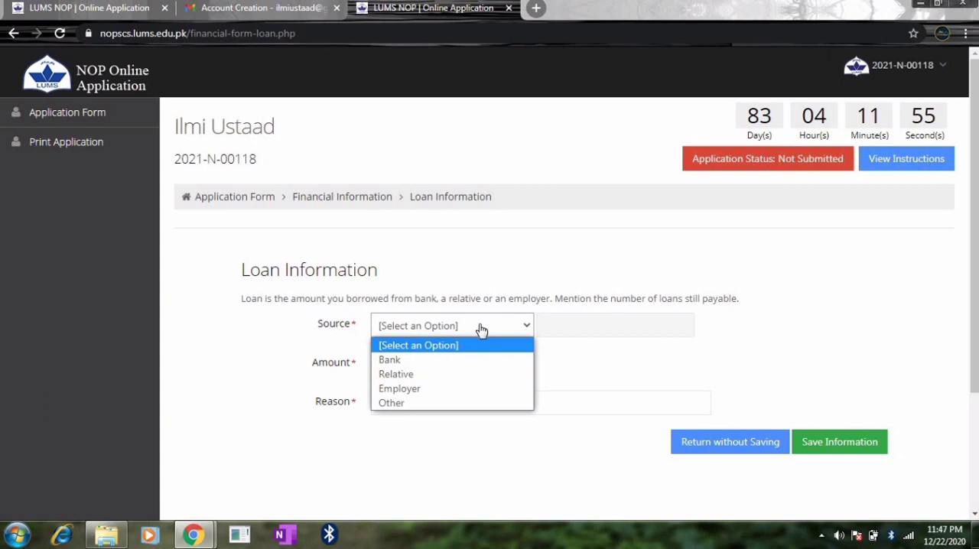
click(401, 375)
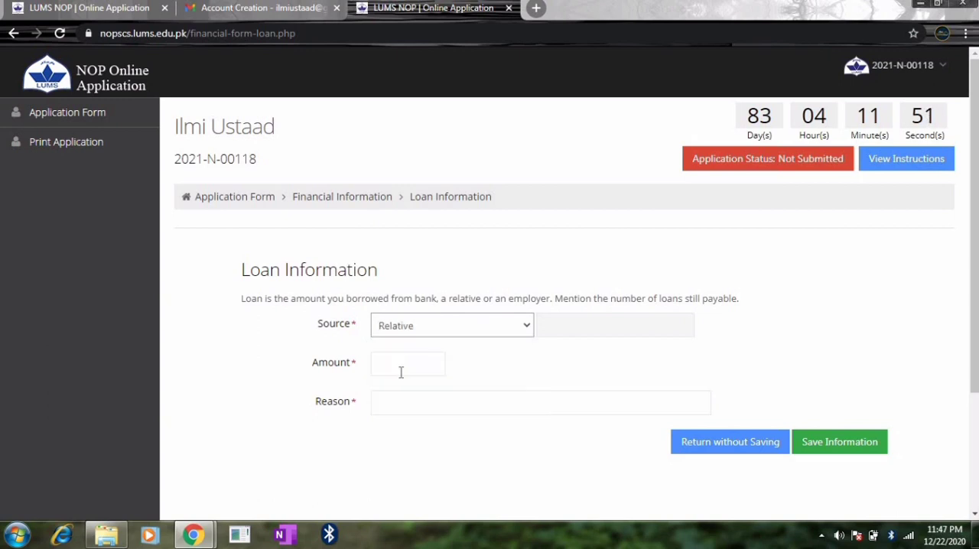
click(401, 373)
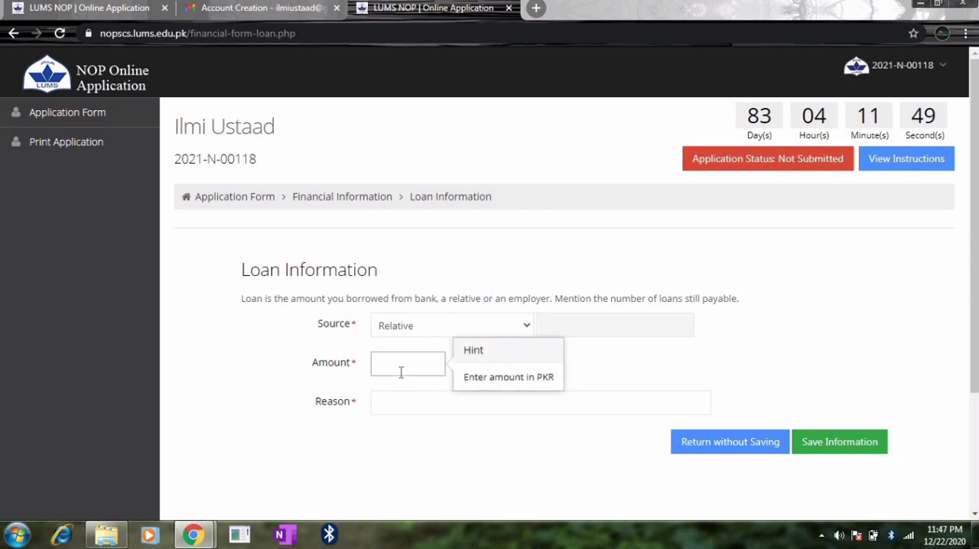
text(50000)
- Enter "For buying Plot" as the loan's reason and save the loan record
click(415, 399)
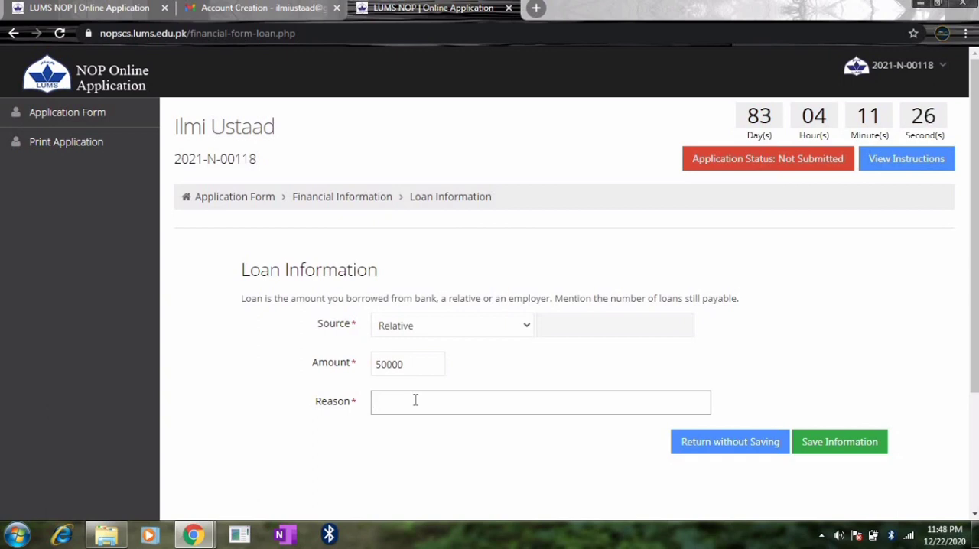
text(For buying Plot)
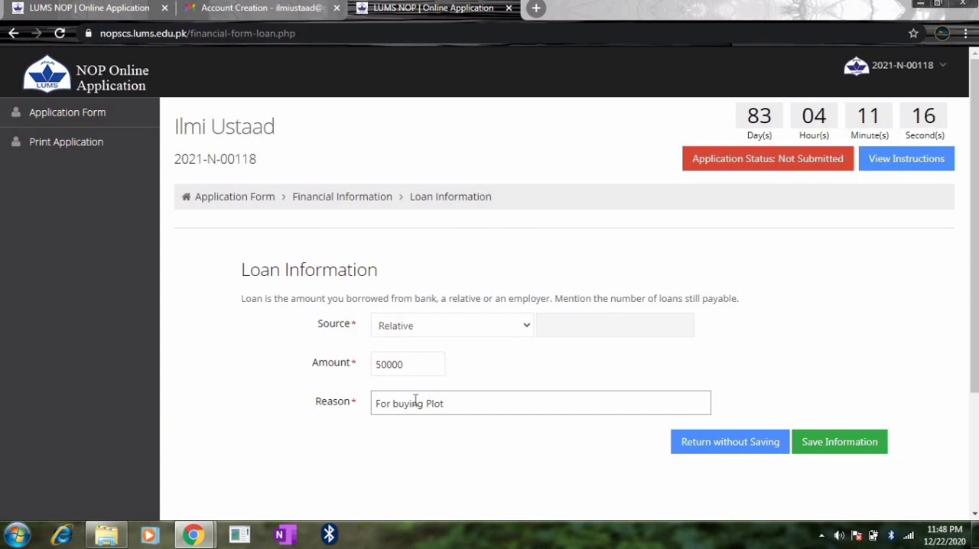
click(812, 443)
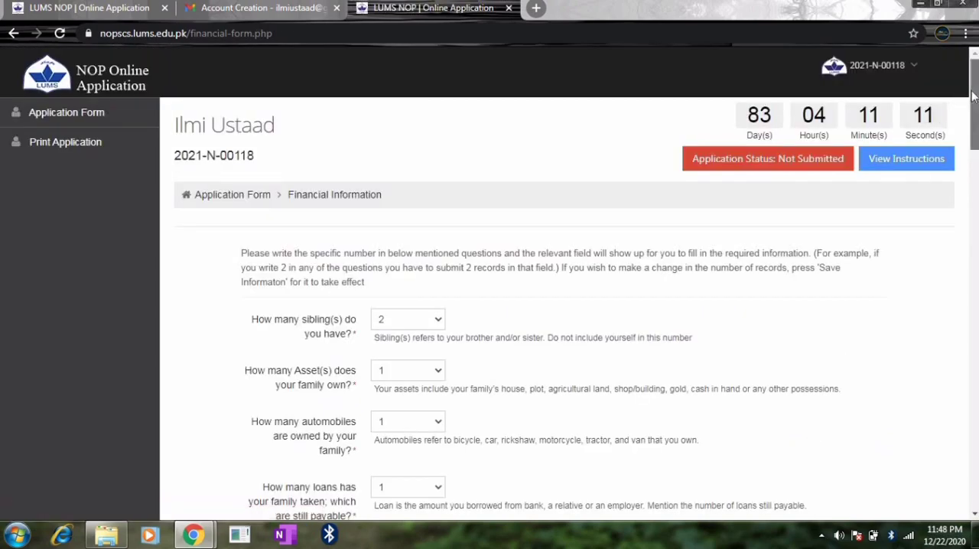
- Set the family's annual educational expenses to 60000
mouse_move(974, 97)
mouse_down()
mouse_move(974, 303)
mouse_move(977, 107)
mouse_up()
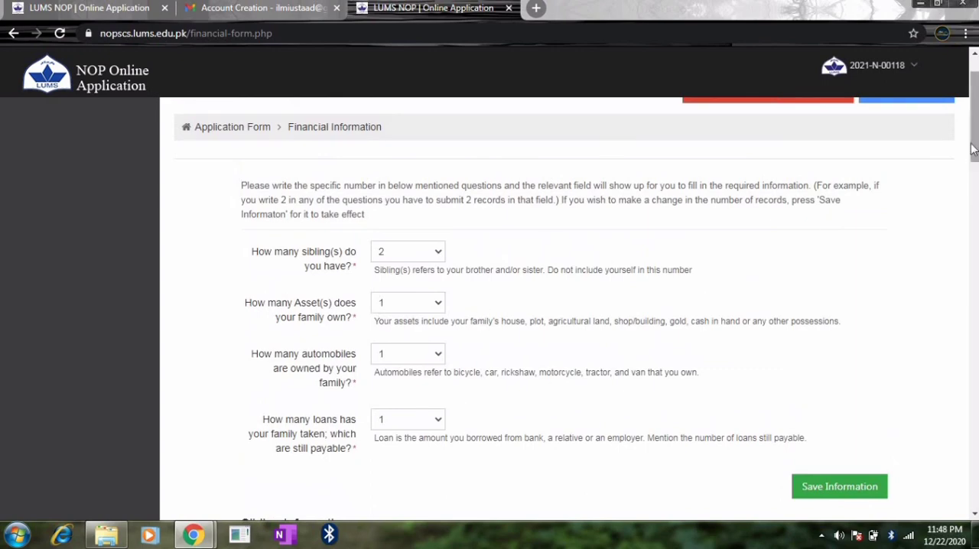
drag(976, 144, 976, 402)
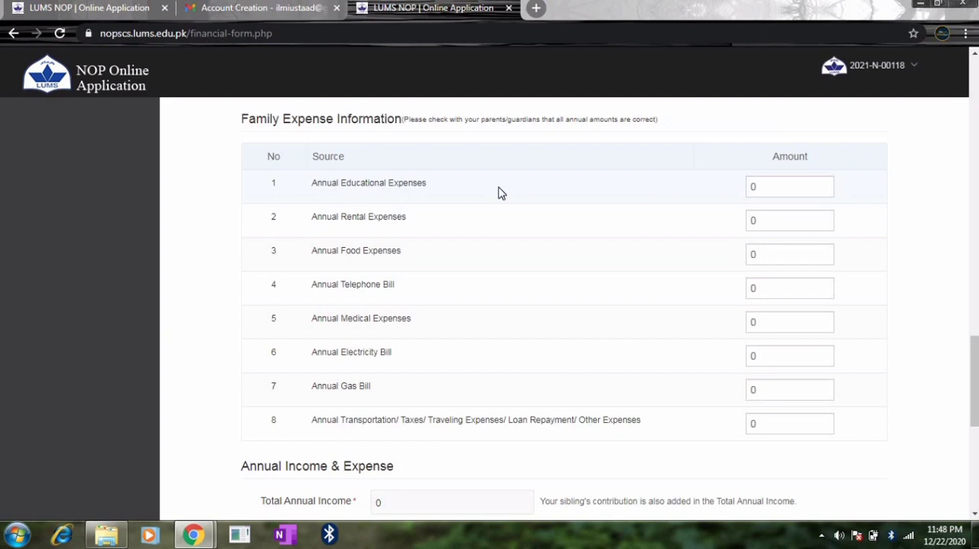
click(770, 184)
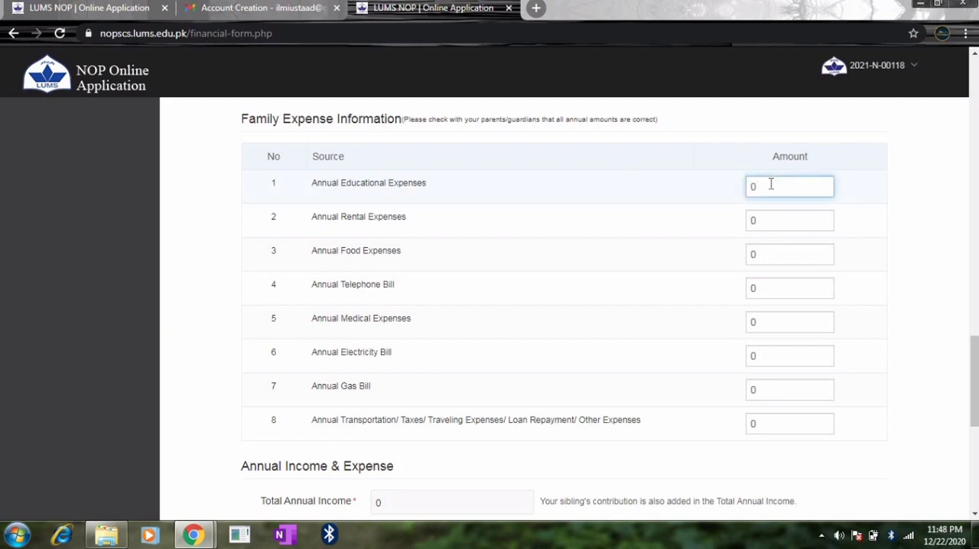
key(BackSpace)
text(609)
key(BackSpace)
text(000)
- Set the annual rental expenses to 10000 and the annual food expenses to 250000
click(773, 219)
key(BackSpace)
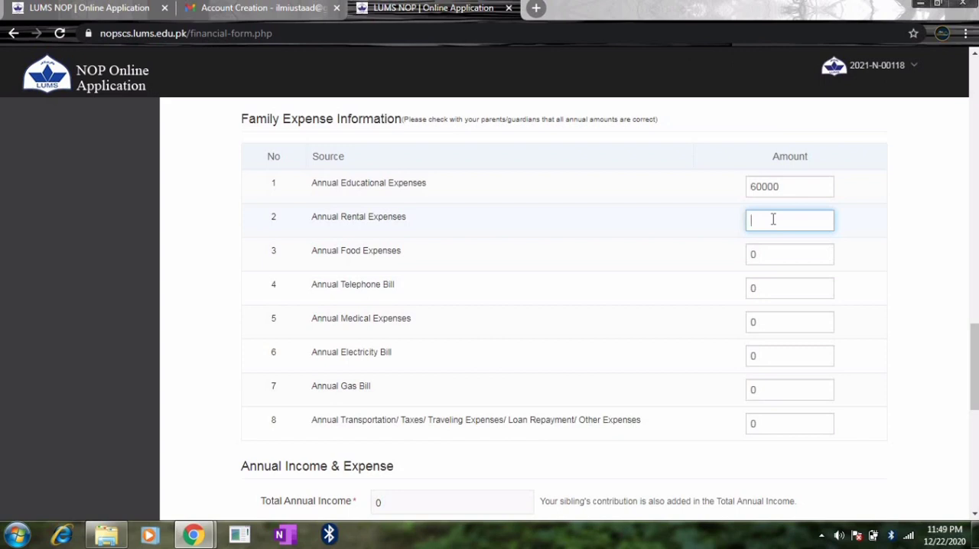
text(10000)
click(770, 258)
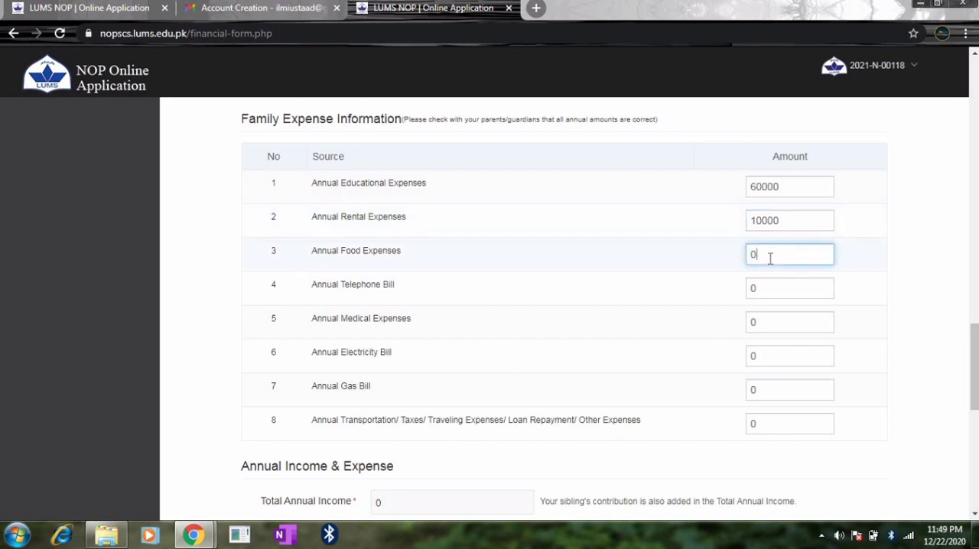
key(BackSpace)
text(2)
key(BackSpace)
text(250000)
- Set the annual telephone bill to 12000 and the annual medical expenses to 10000
click(774, 287)
key(BackSpace)
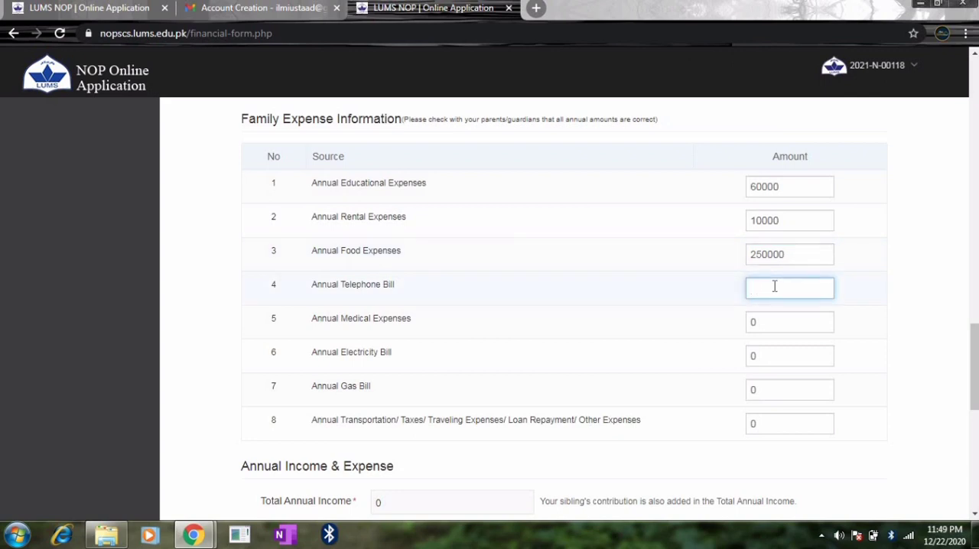
text(12000)
click(779, 320)
key(BackSpace)
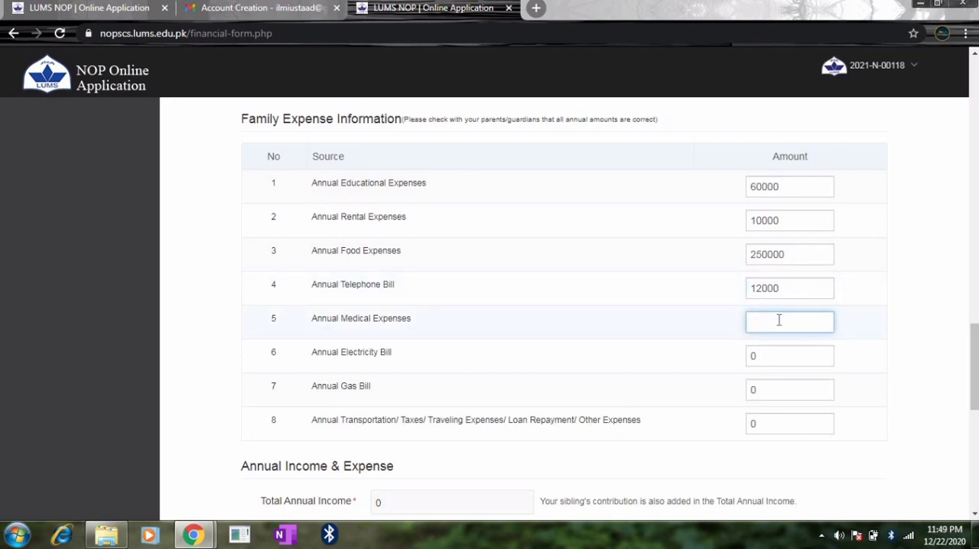
text(10000)
- Set the annual electricity bill to 18000 and the annual gas bill to 10000
click(777, 355)
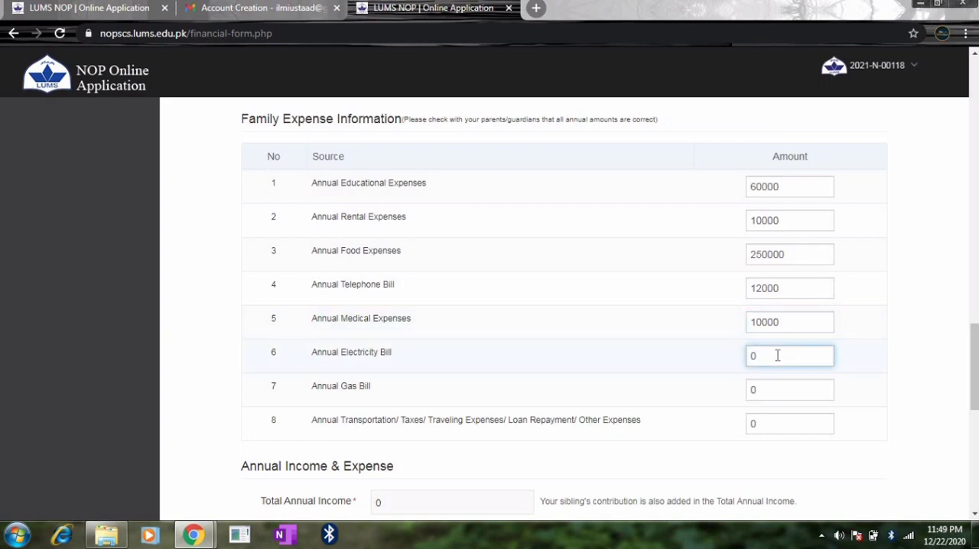
key(BackSpace)
text(18000)
click(783, 396)
key(BackSpace)
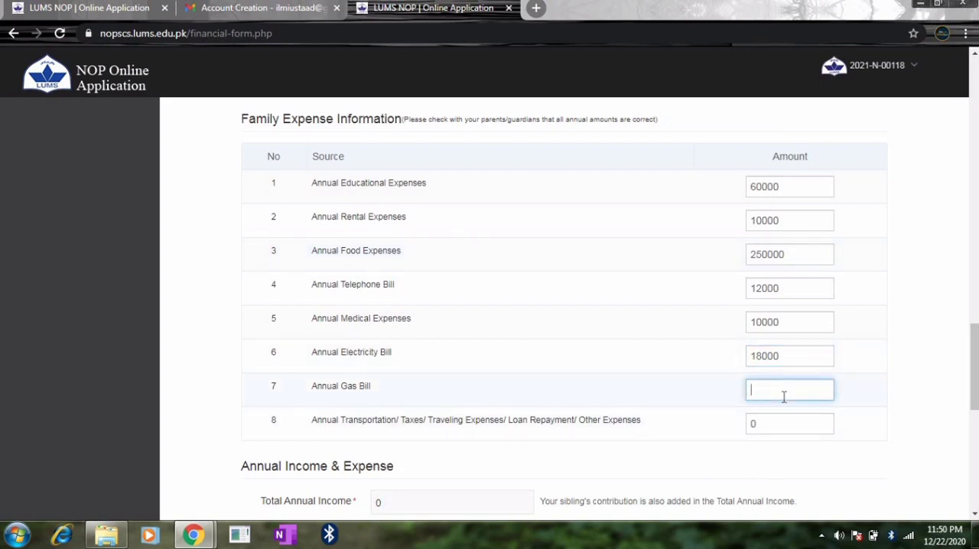
text(10000)
- Set the annual transportation, taxes, traveling, loan repayment and other expenses to 100000
click(780, 423)
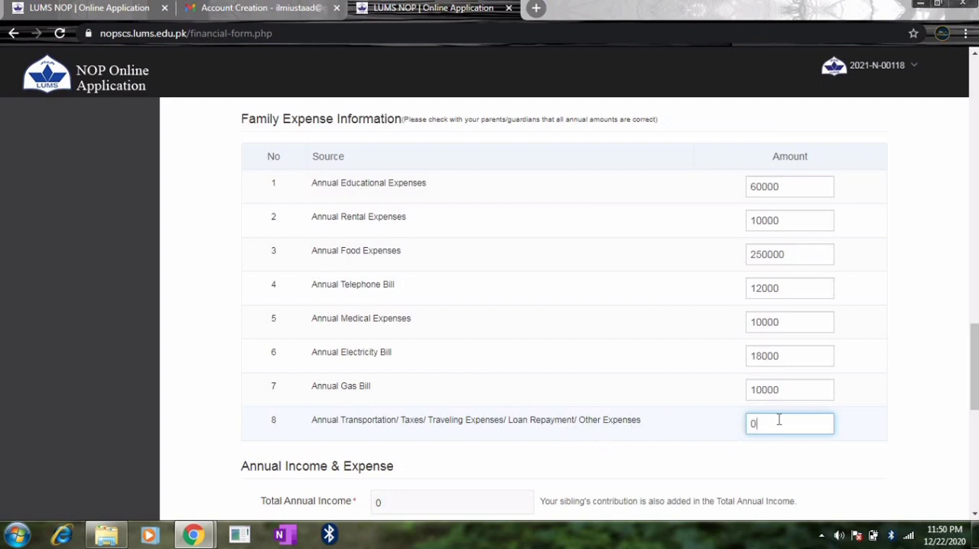
key(BackSpace)
text(100000)
scroll(971, 367, down, 4)
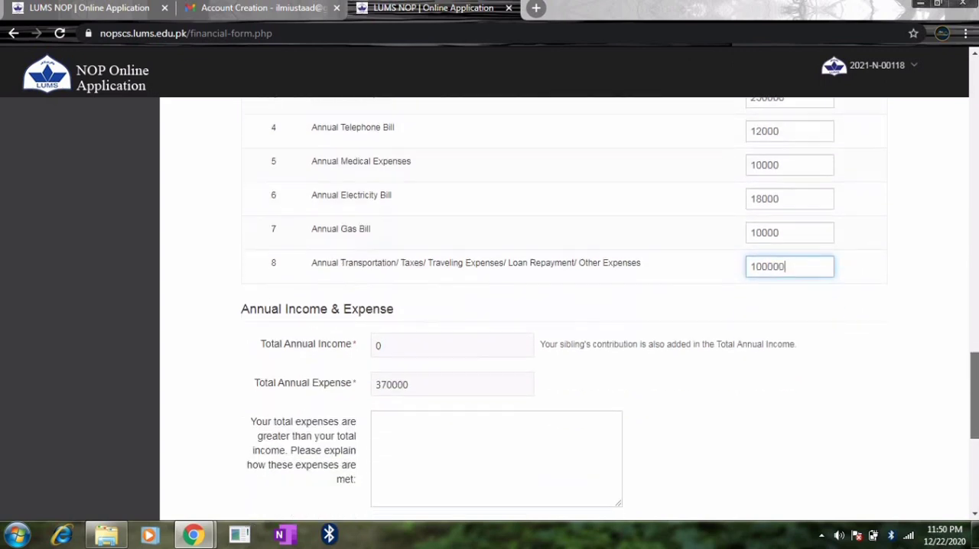
click(862, 312)
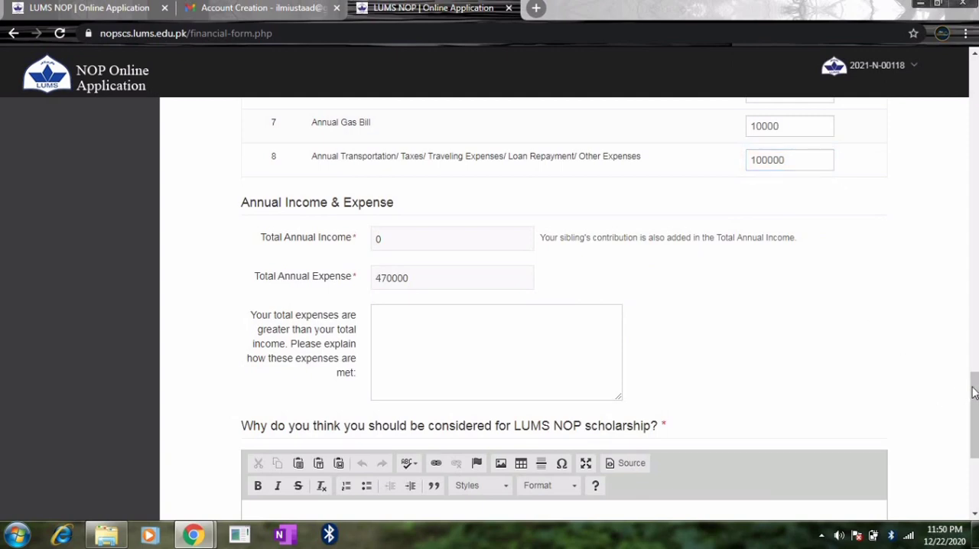
- Set the father's annual salary or pension to 600000 in the family income table
click(974, 344)
scroll(973, 298, up, 3)
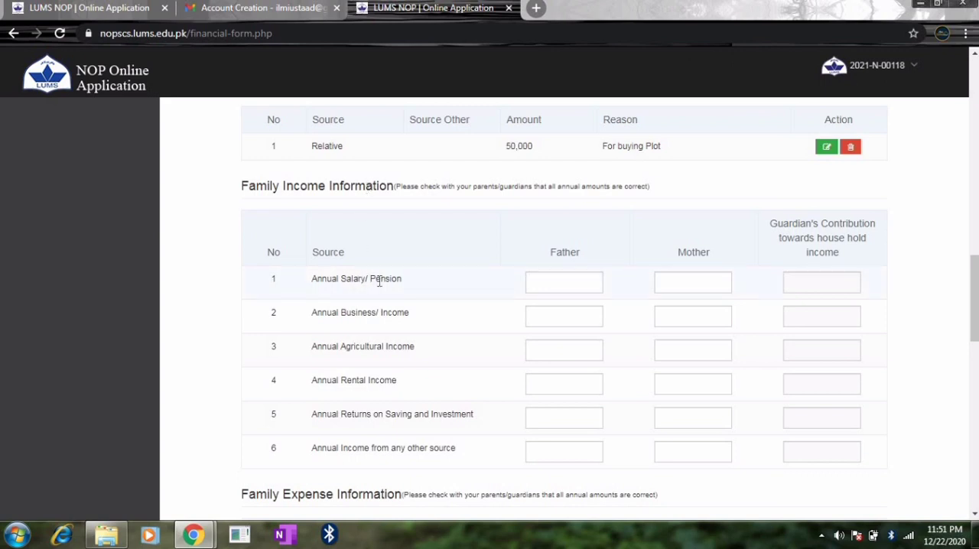
click(549, 280)
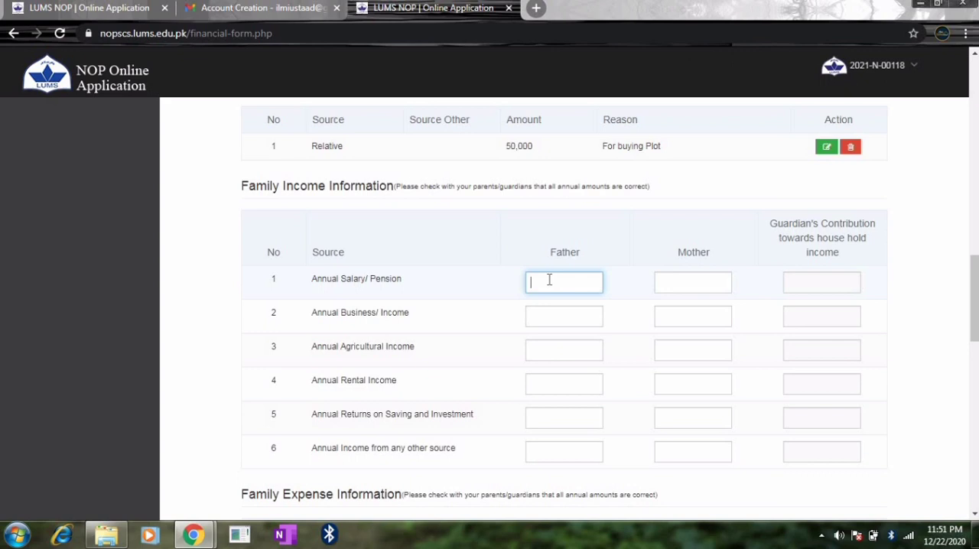
text(600000)
click(680, 287)
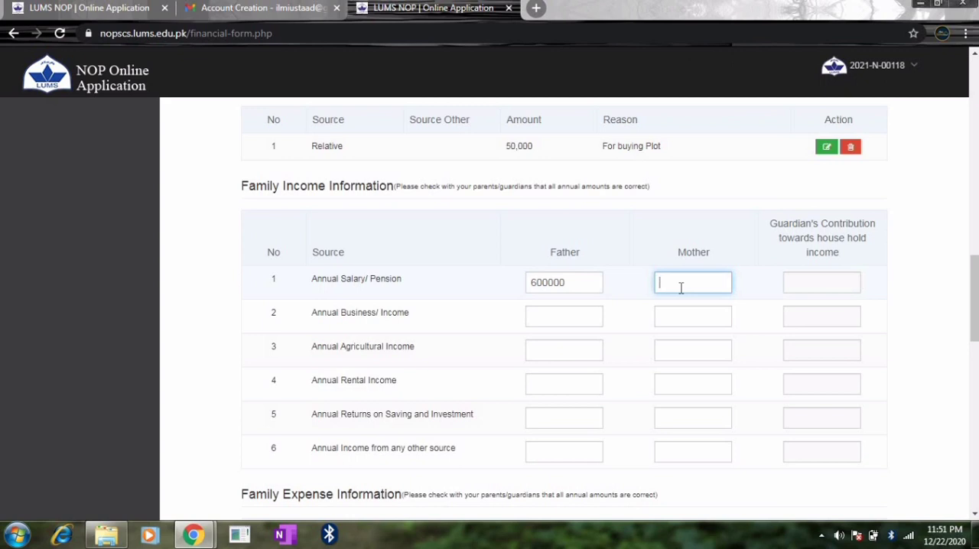
click(551, 315)
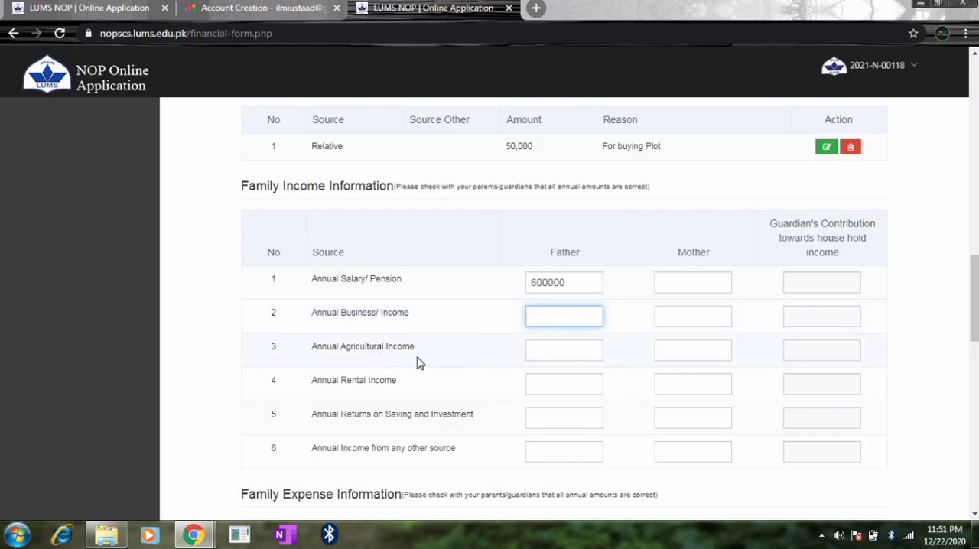
click(558, 345)
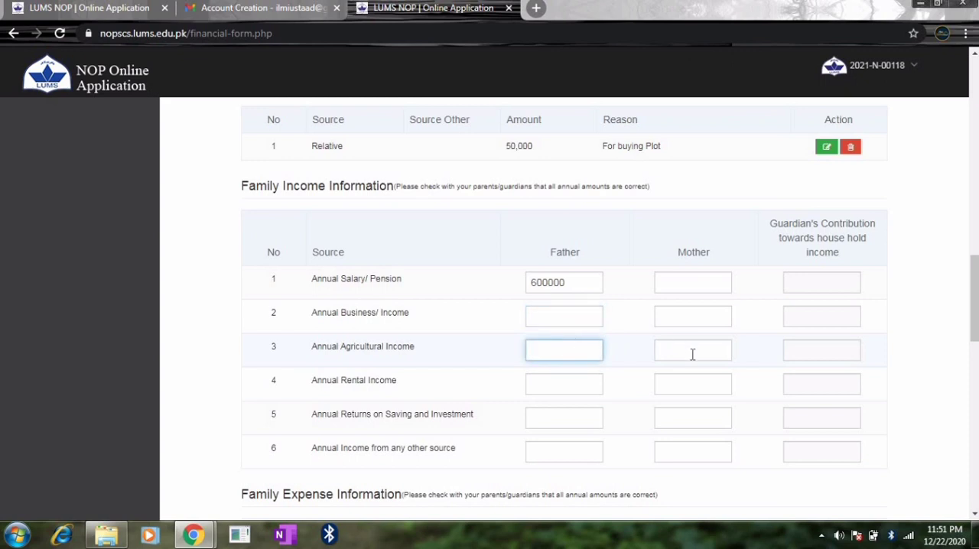
click(692, 354)
- Set the father's annual business income and annual agricultural income to 0
click(553, 315)
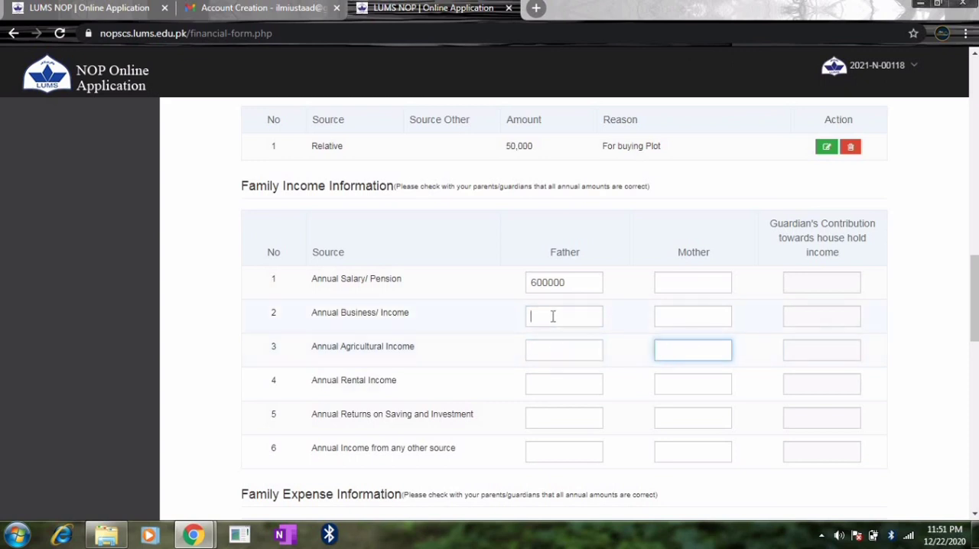
text(0)
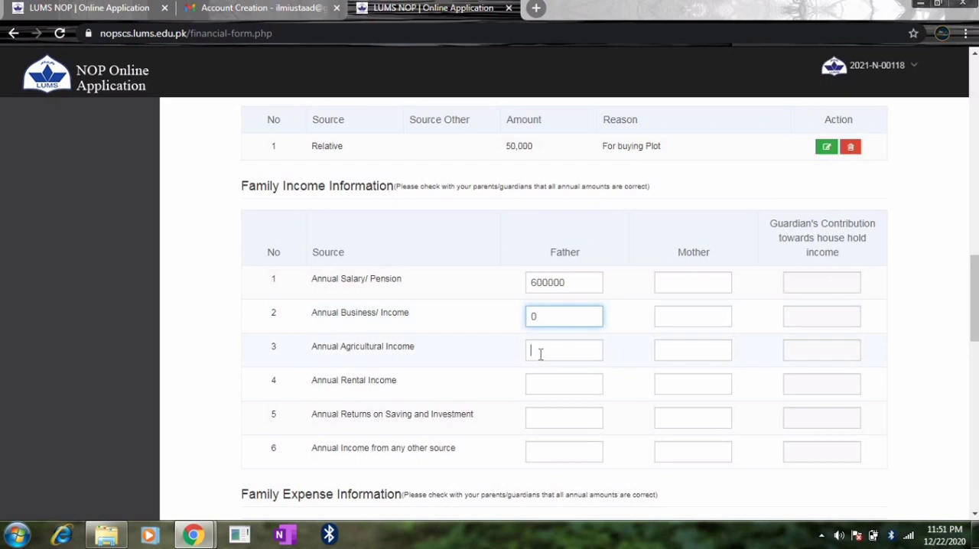
click(539, 353)
text(0)
- Set the father's annual salary or pension to 800000 and his annual rental income to 0
click(535, 282)
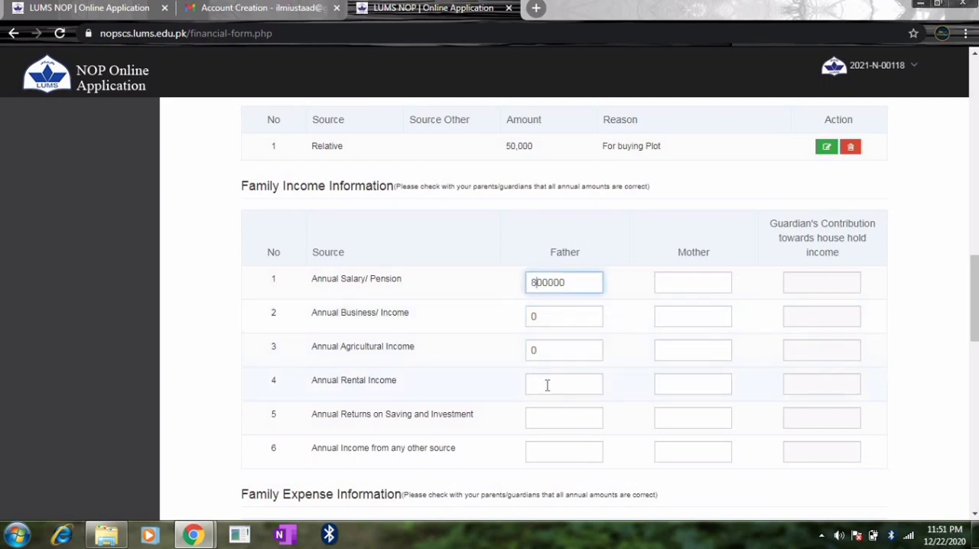
click(546, 385)
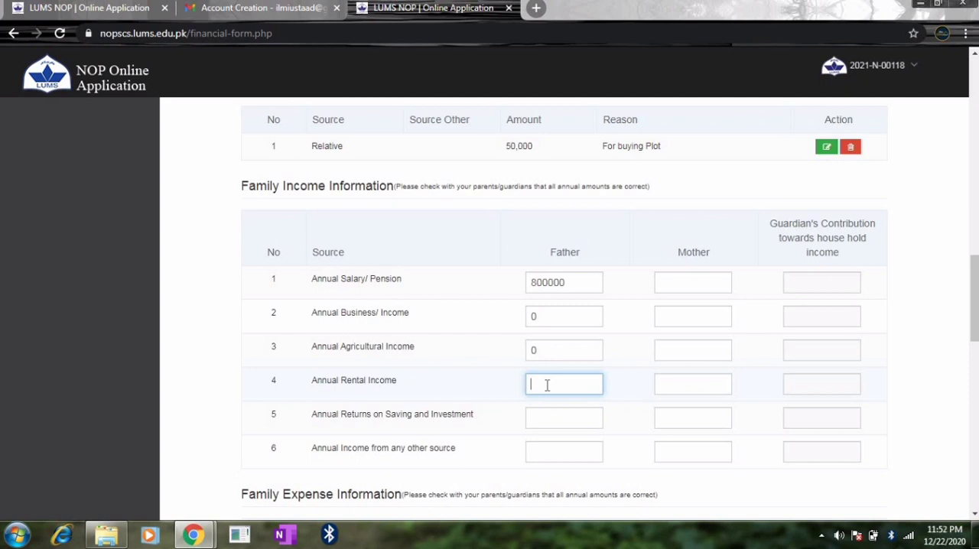
text(0)
- Set the mother's annual salary or pension, business income and agricultural income to 0
click(699, 283)
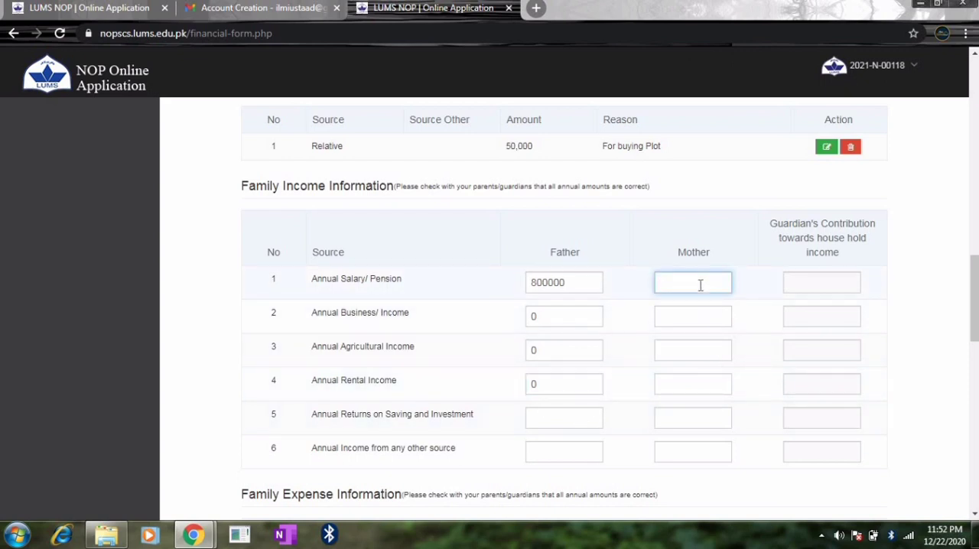
text(0)
click(688, 310)
text(0)
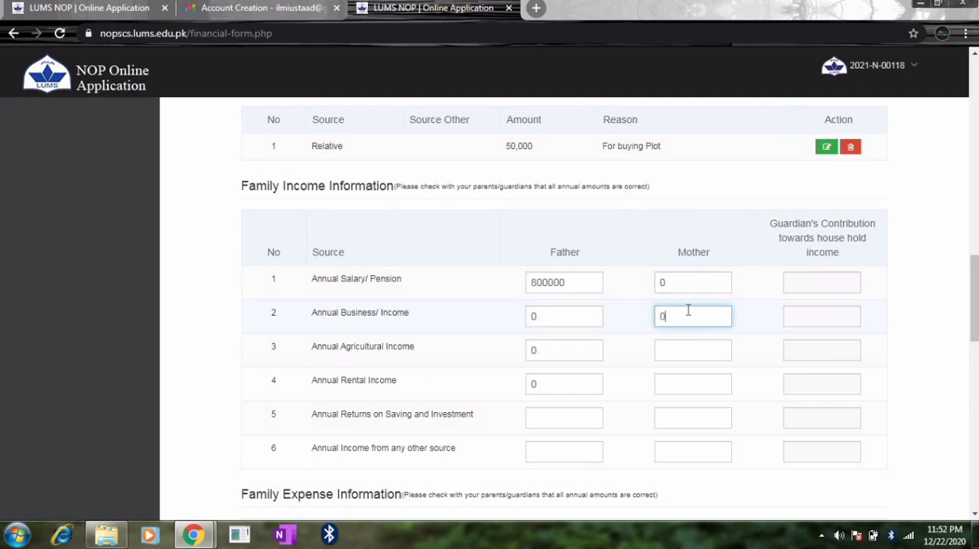
click(679, 348)
text(0)
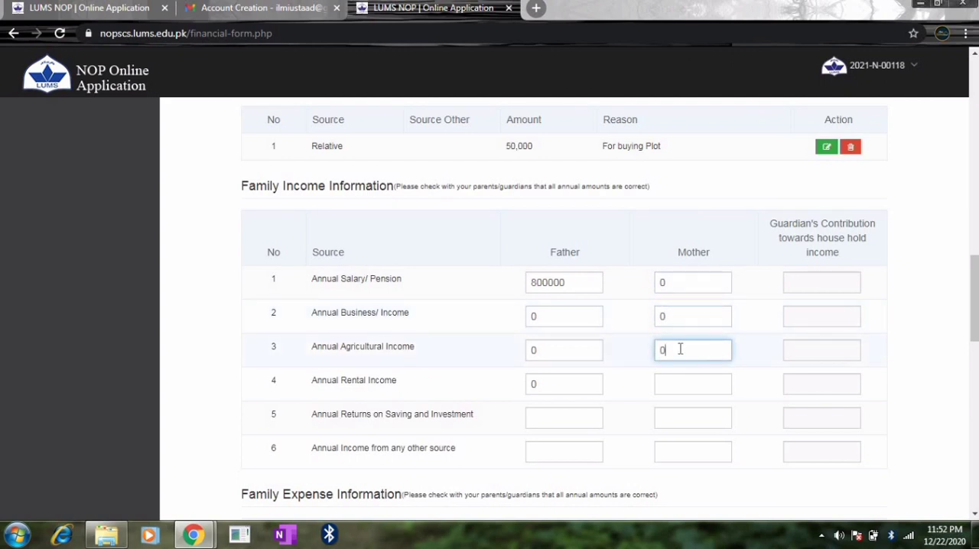
- Set the mother's annual rental income, returns on saving and investment, and income from any other source to 0
click(666, 389)
text(0)
click(675, 426)
text(0)
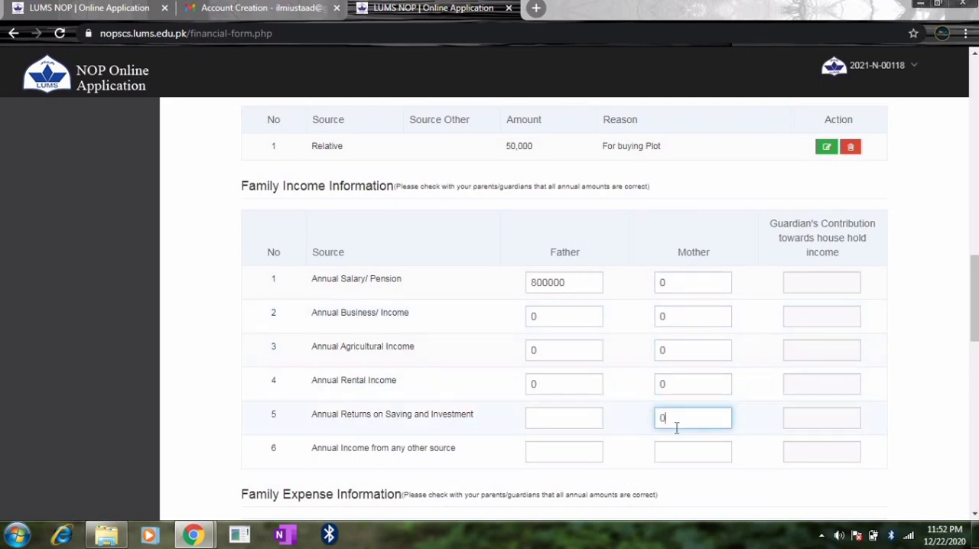
click(674, 455)
text(0)
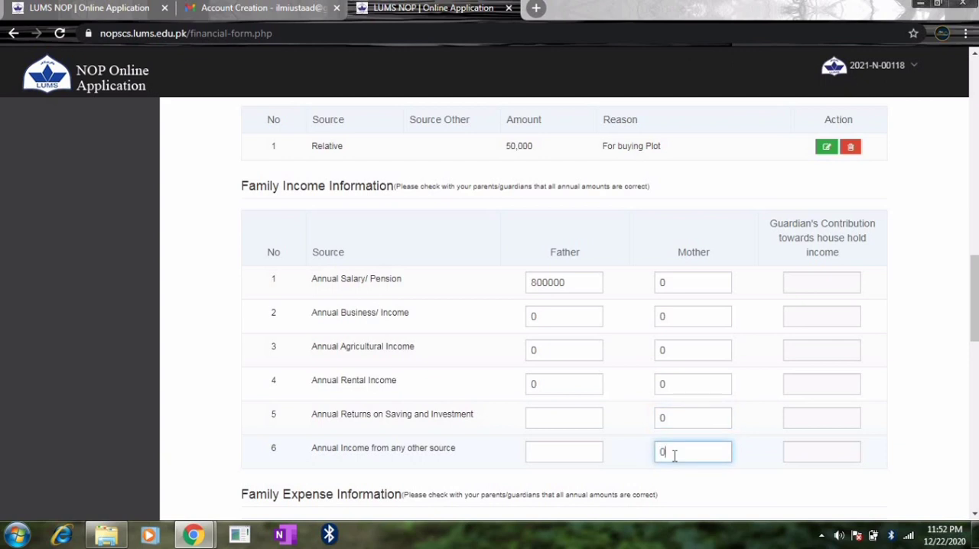
- Set the father's annual income from any other source and his annual returns on saving and investment to 0
click(581, 453)
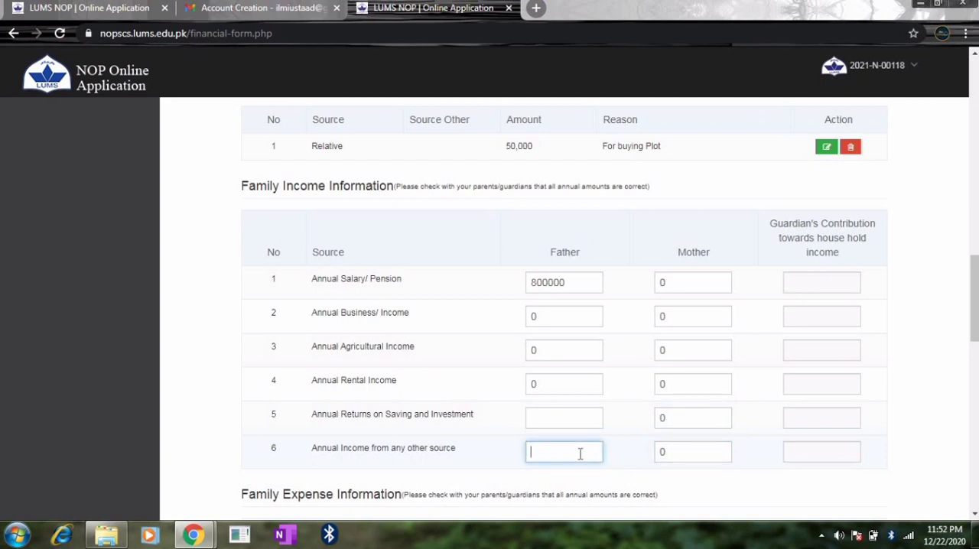
text(0)
click(555, 416)
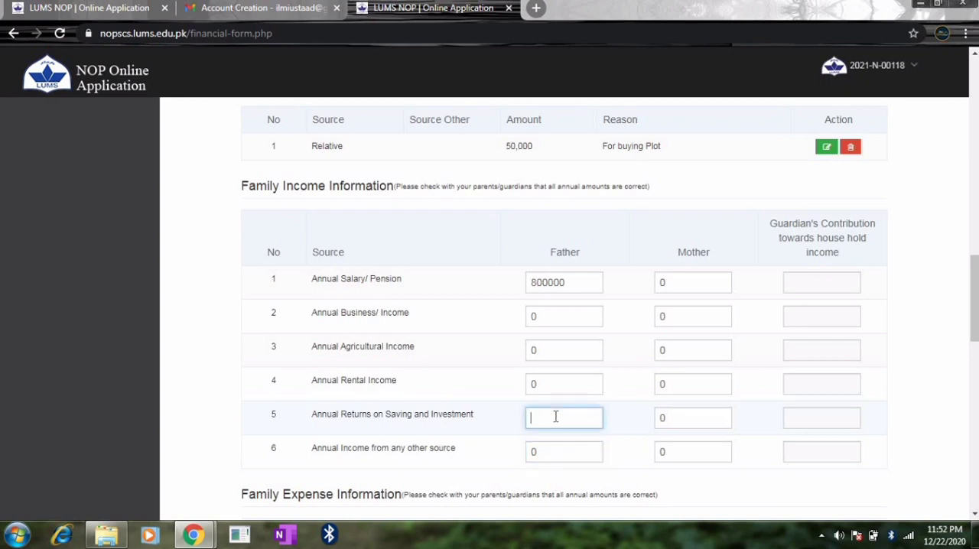
text(0)
- Answer "nil" to why you should be considered for the LUMS NOP scholarship, and save the financial form, returning to the section list
drag(975, 282, 976, 436)
click(532, 329)
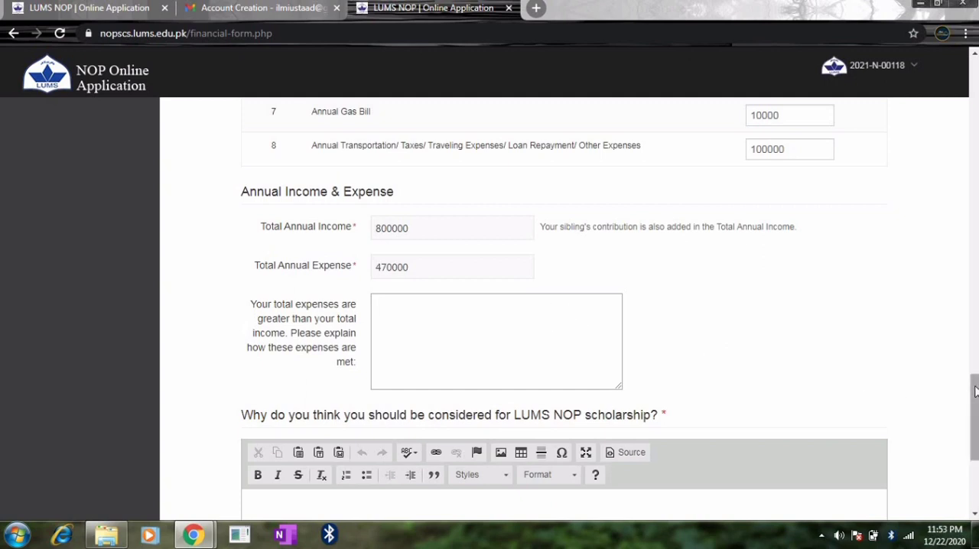
drag(975, 401, 976, 440)
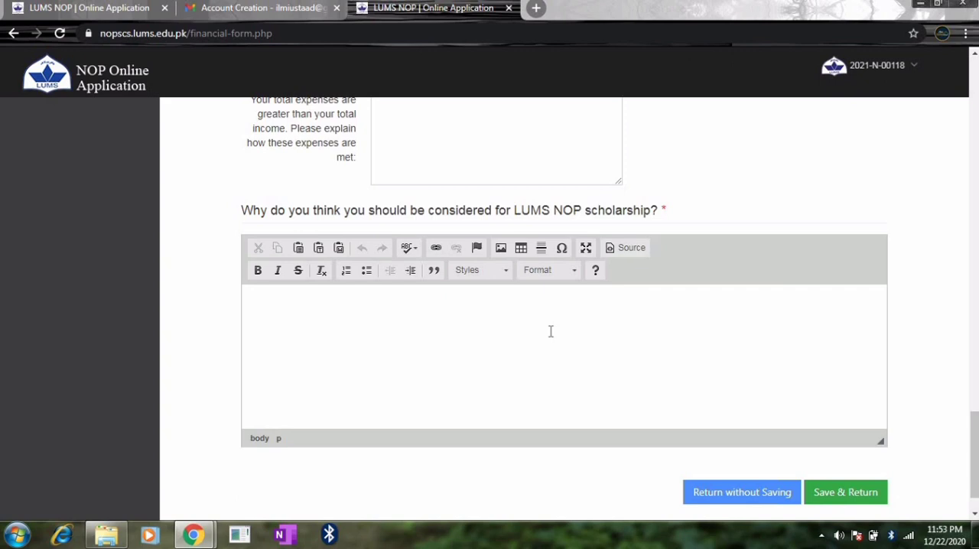
click(405, 308)
text(nil)
click(862, 497)
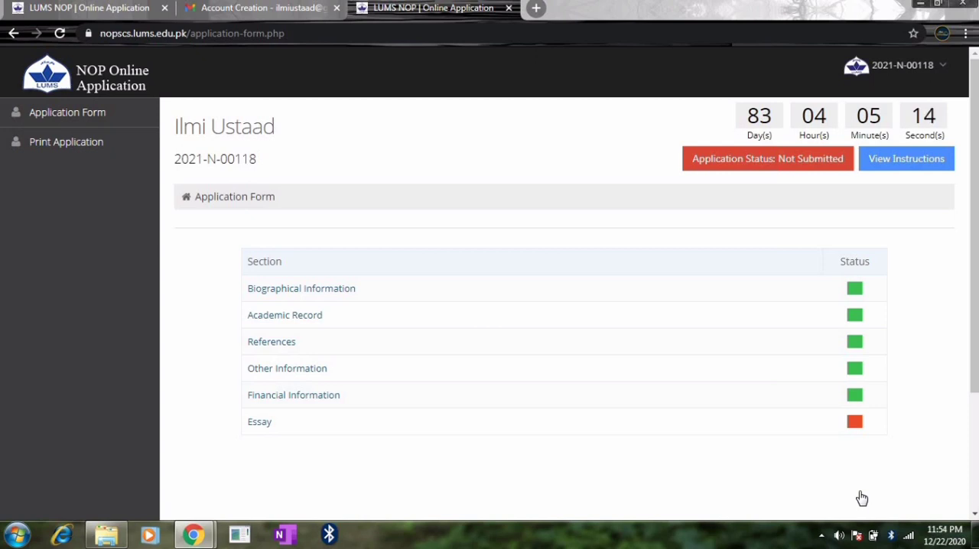
- Enter "nil" as the answer in the Essay section, then save it and return to the application form
click(258, 425)
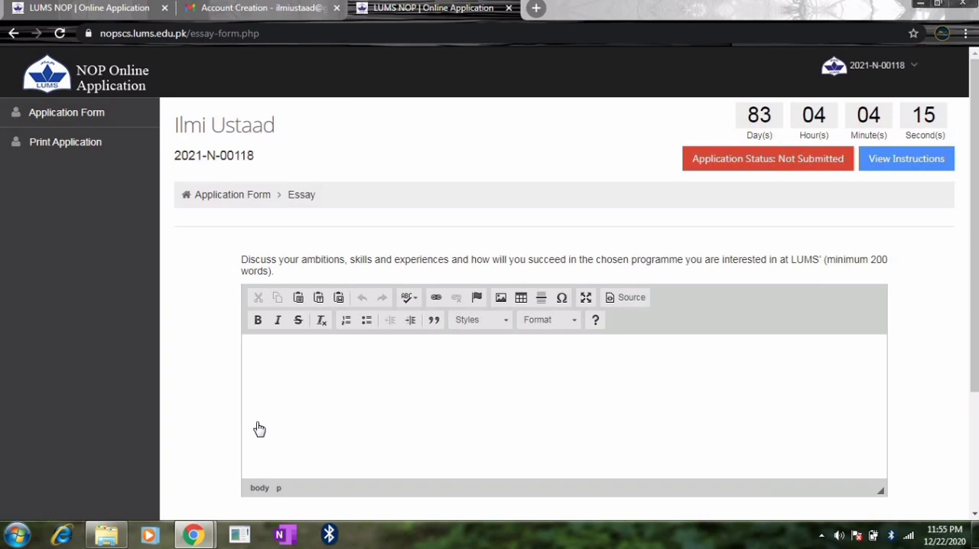
click(492, 354)
text(nil)
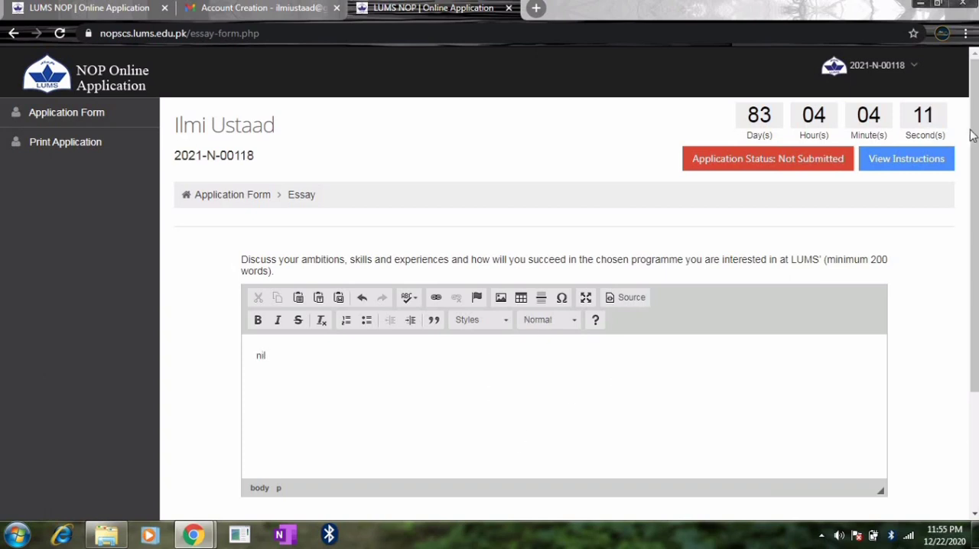
scroll(969, 138, down, 2)
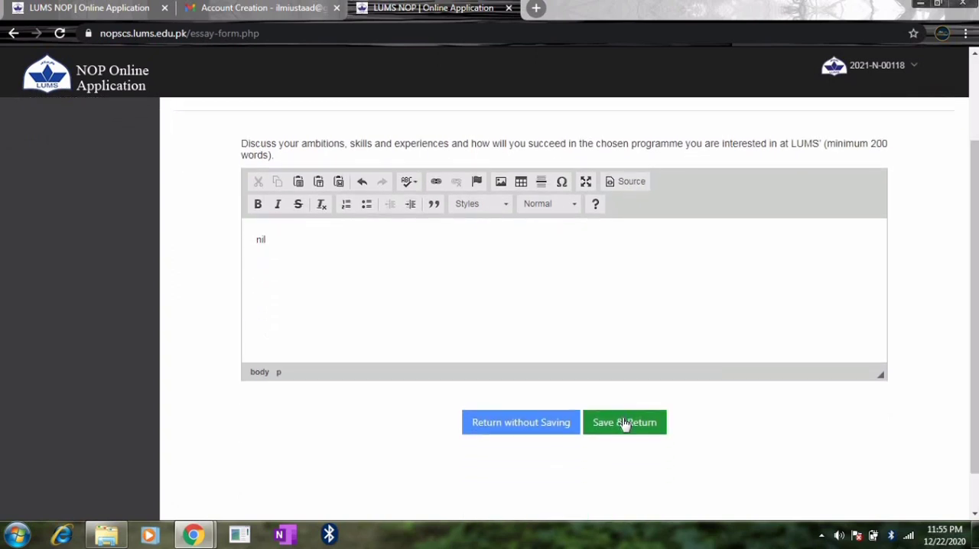
click(624, 424)
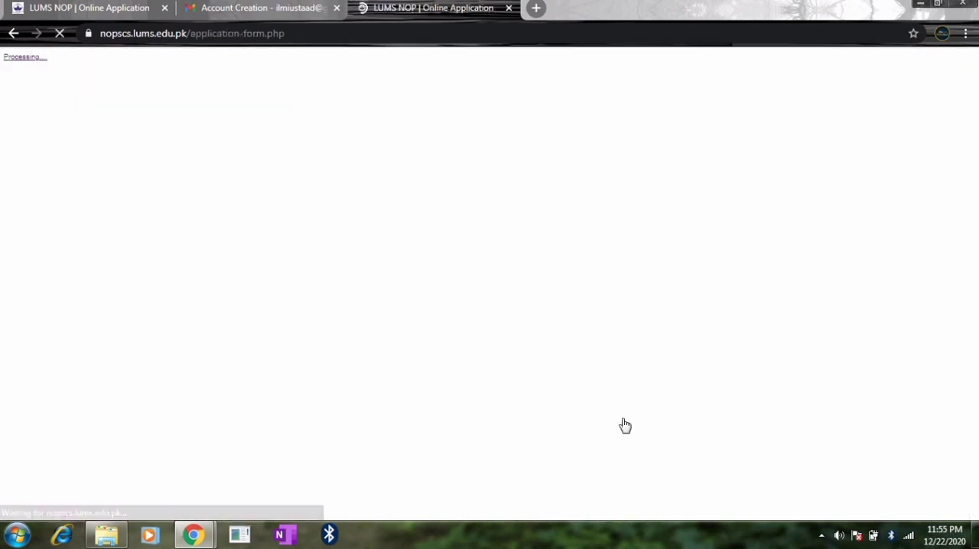